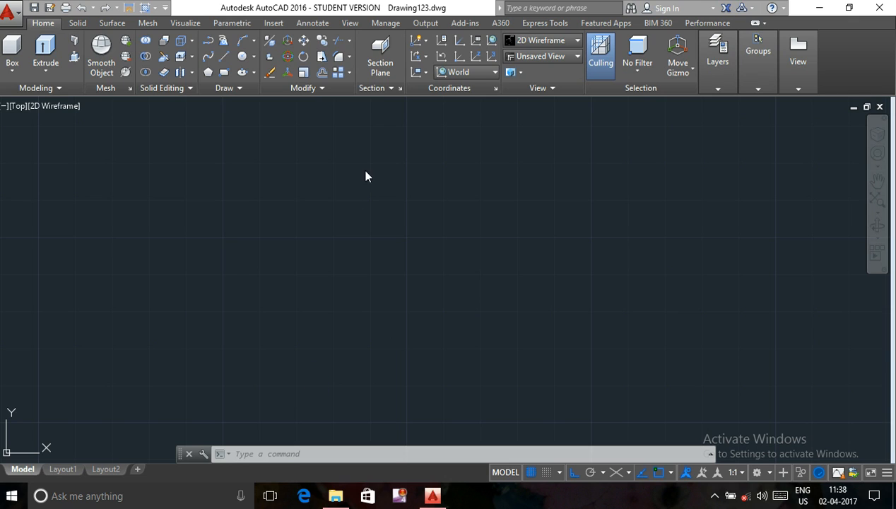
Step: Divide the model space into two vertical viewports using the standard Two: Vertical configuration
left_click(22, 469)
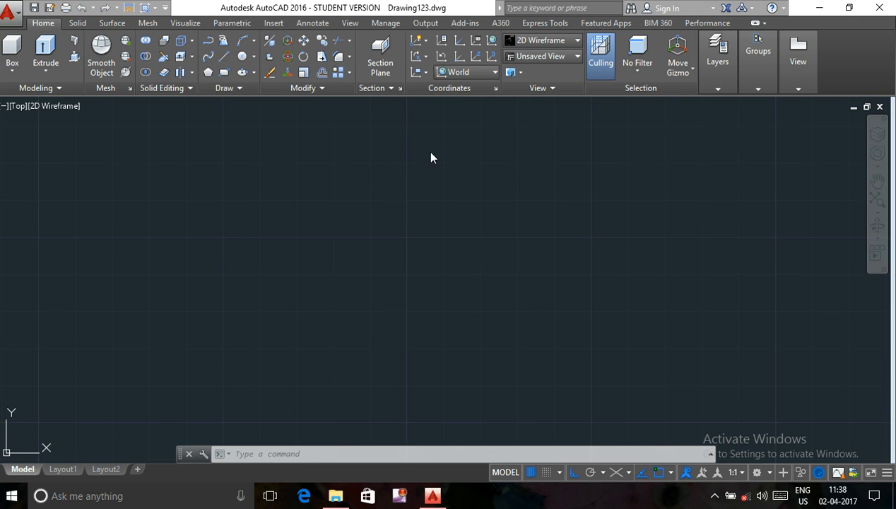
left_click(342, 455)
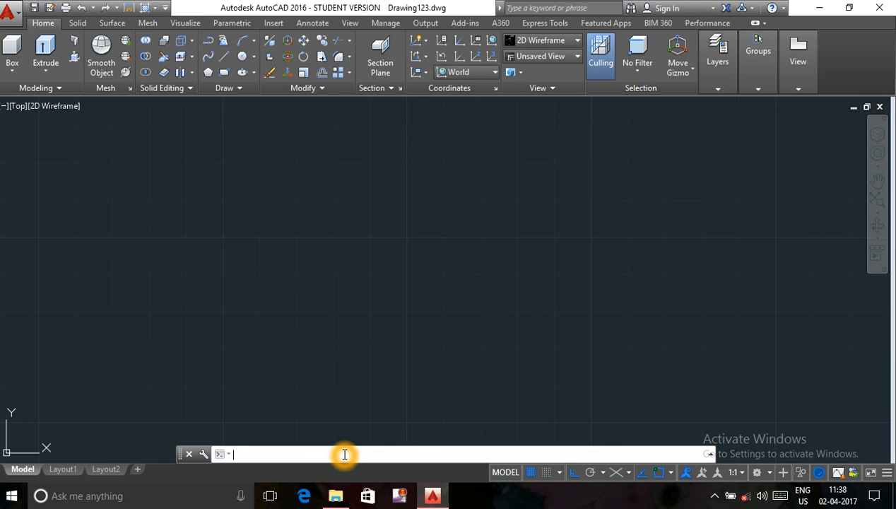
type("vpo")
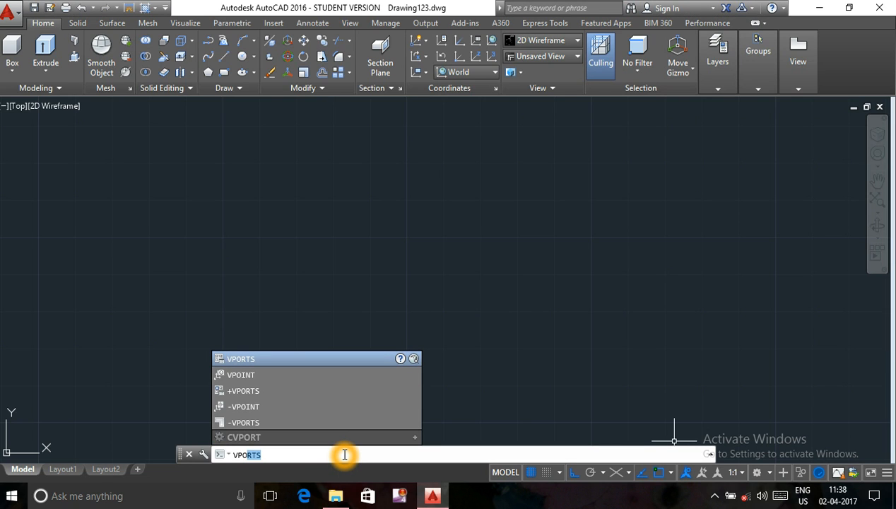
key("Return")
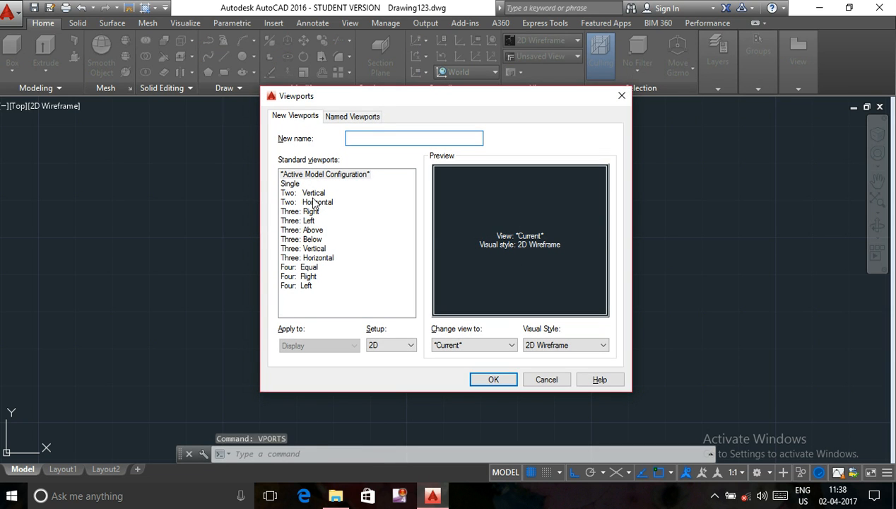
left_click(313, 192)
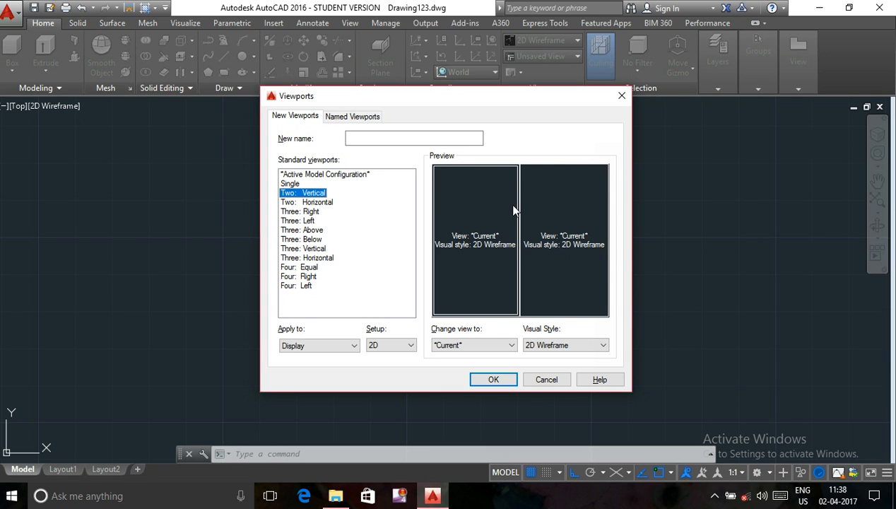
left_click(513, 183)
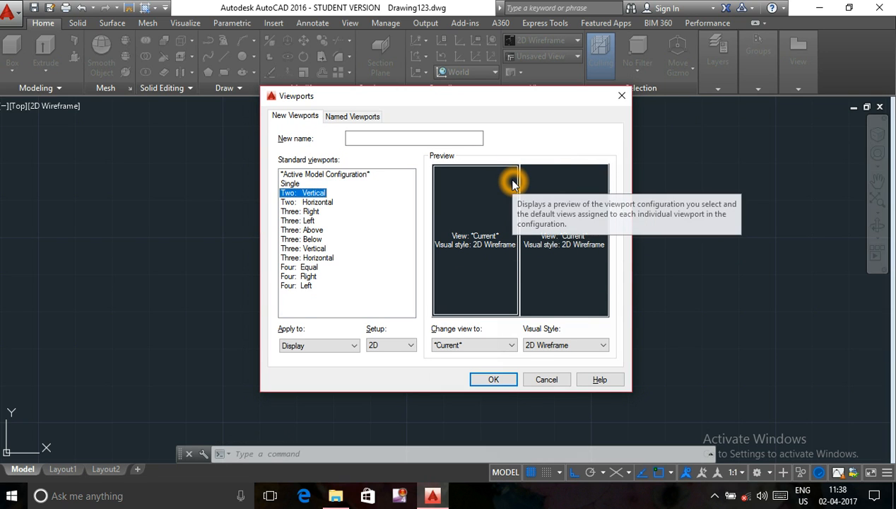
left_click(492, 380)
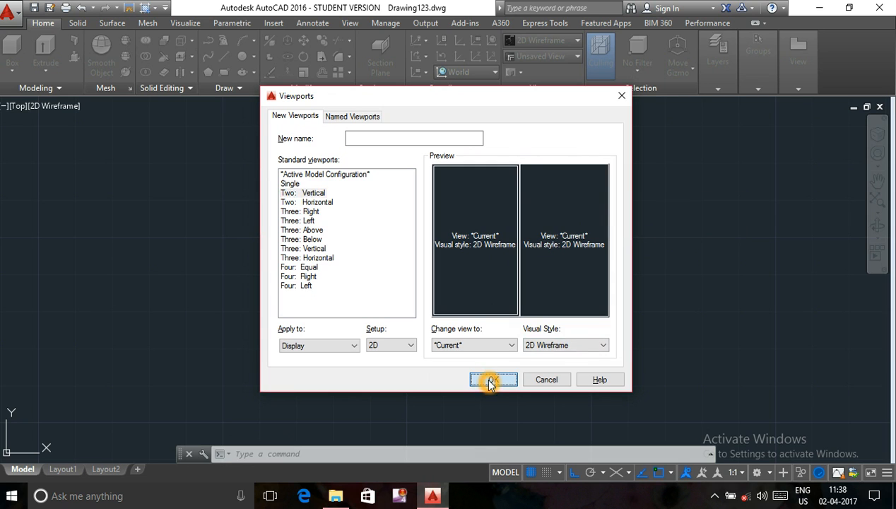
left_click(229, 209)
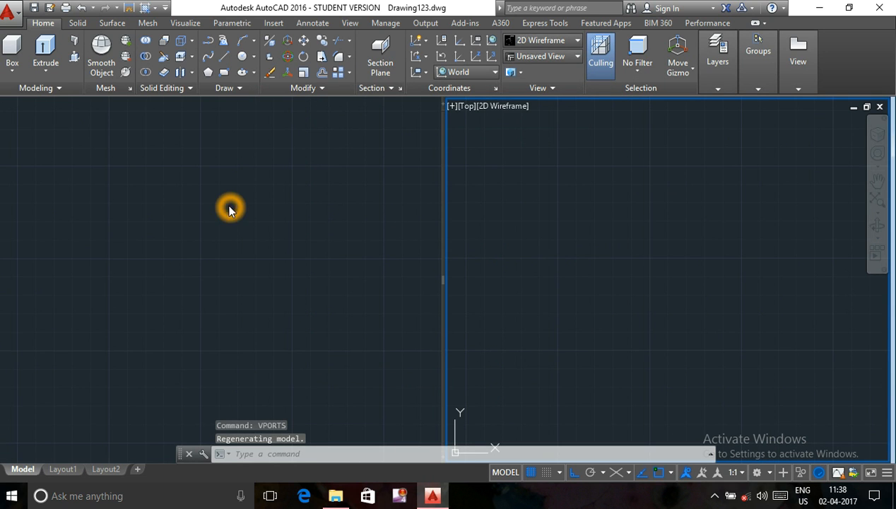
left_click(575, 193)
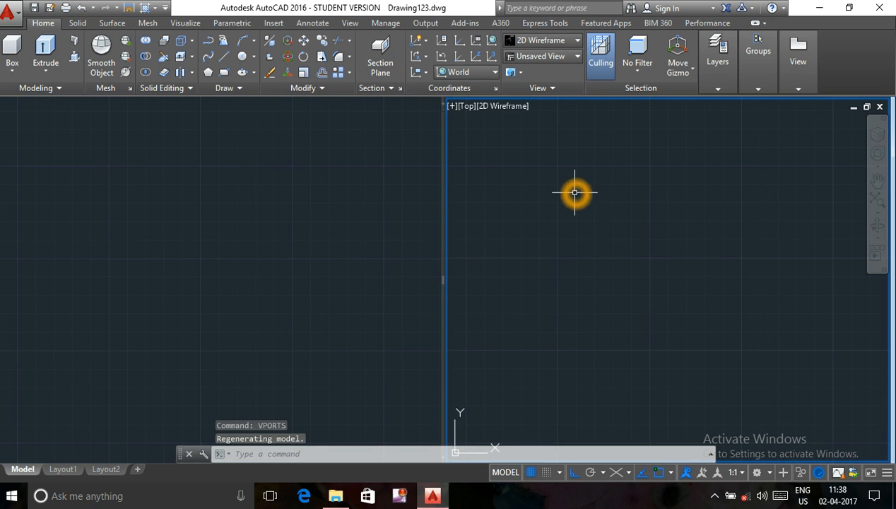
left_click(221, 211)
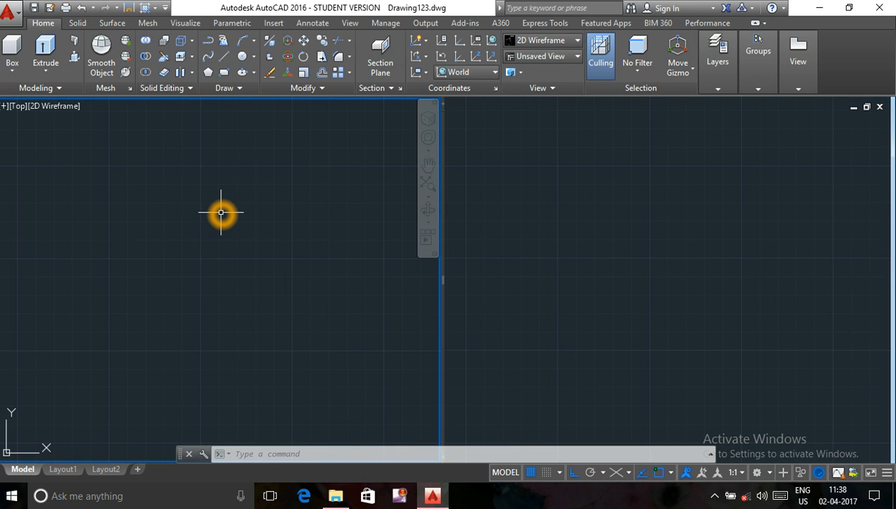
Step: Set the right-hand viewport to the SE Isometric view with the Conceptual visual style
left_click(558, 166)
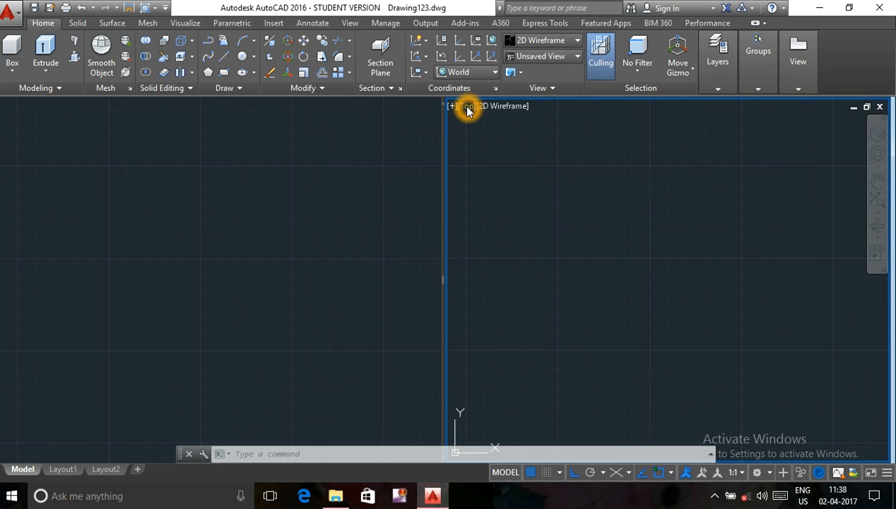
left_click(464, 106)
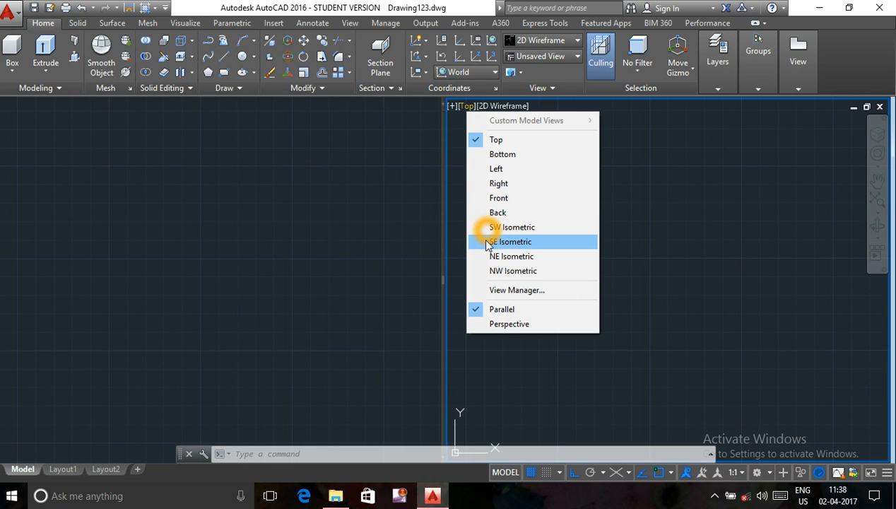
left_click(509, 242)
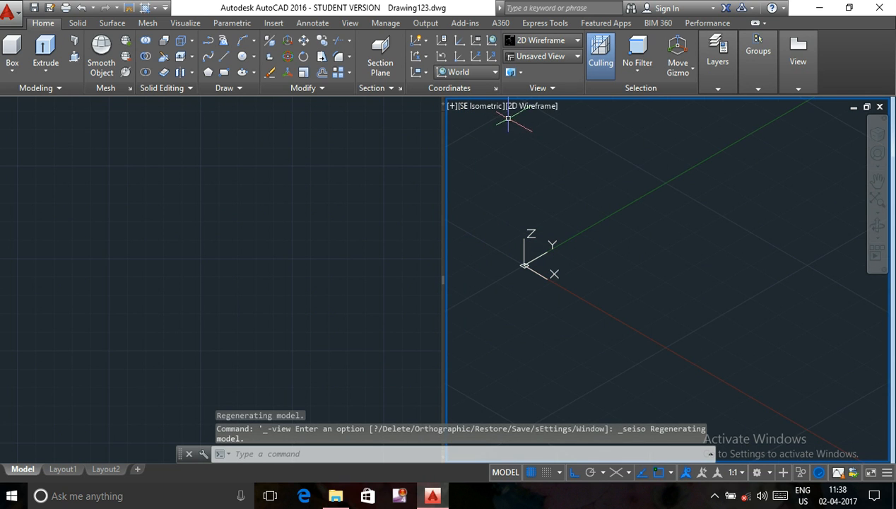
left_click(532, 106)
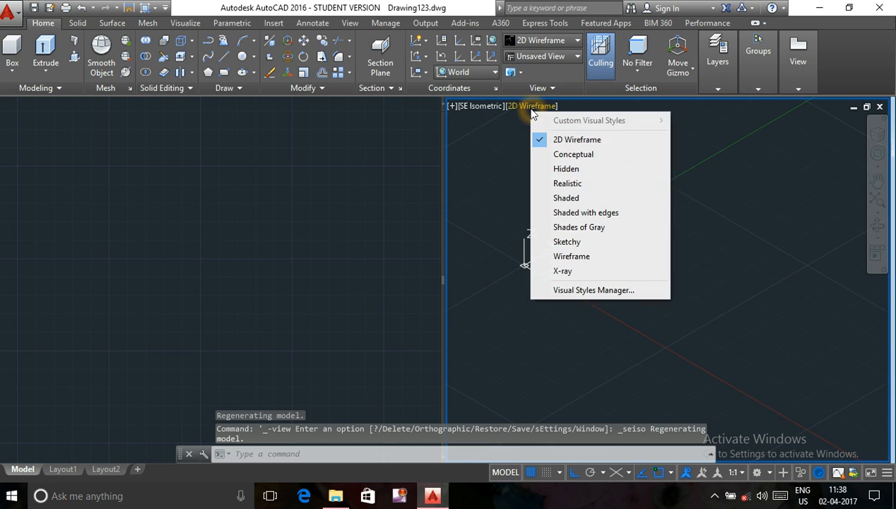
left_click(556, 152)
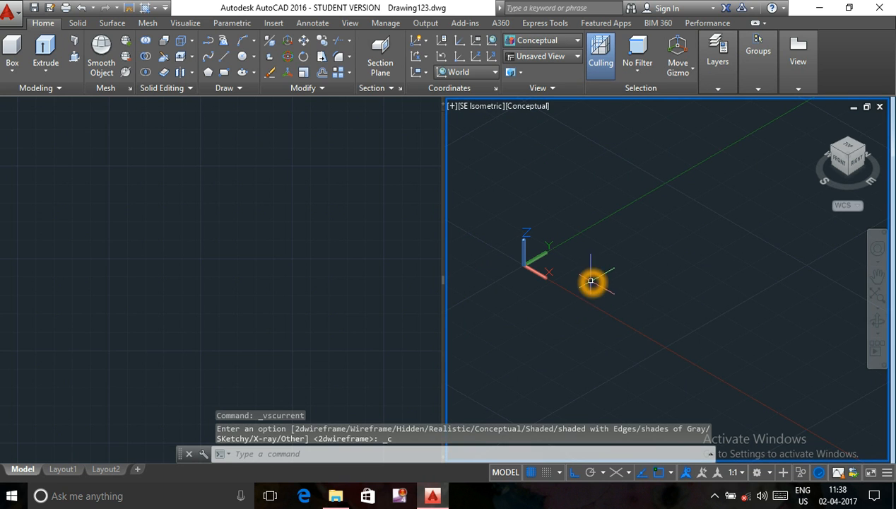
middle_click_drag(590, 280, 477, 303)
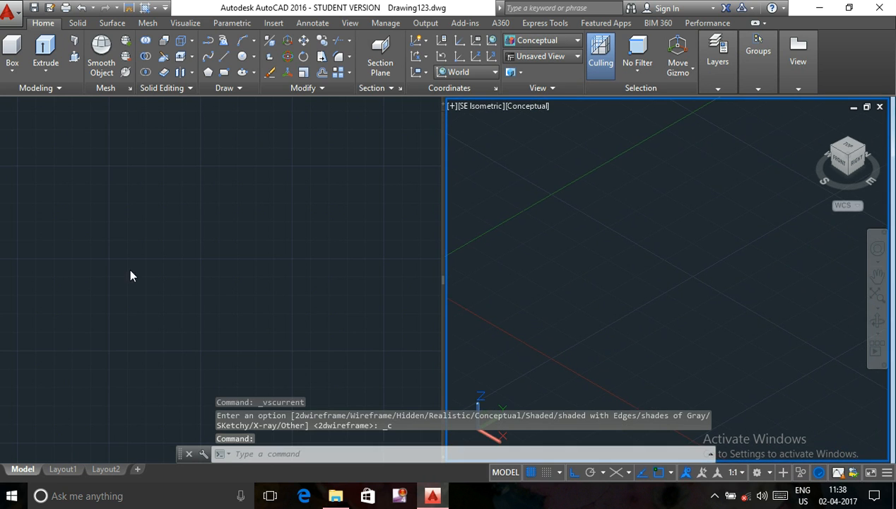
Step: Draw a six-sided polygon inscribed in a circle in the Top view viewport
left_click(166, 185)
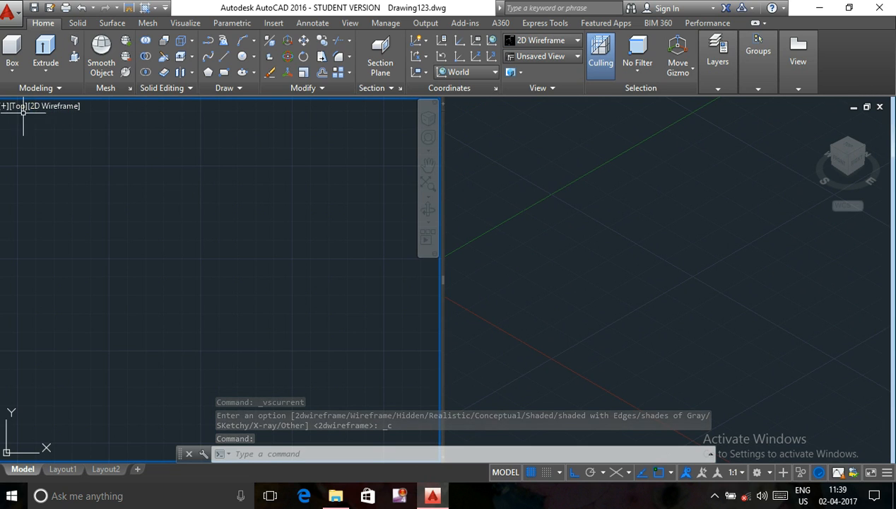
left_click(130, 159)
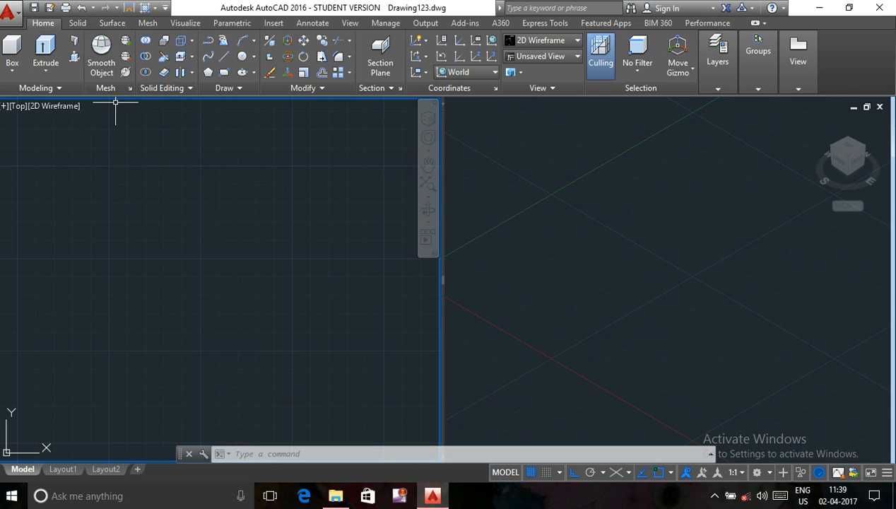
left_click(183, 143)
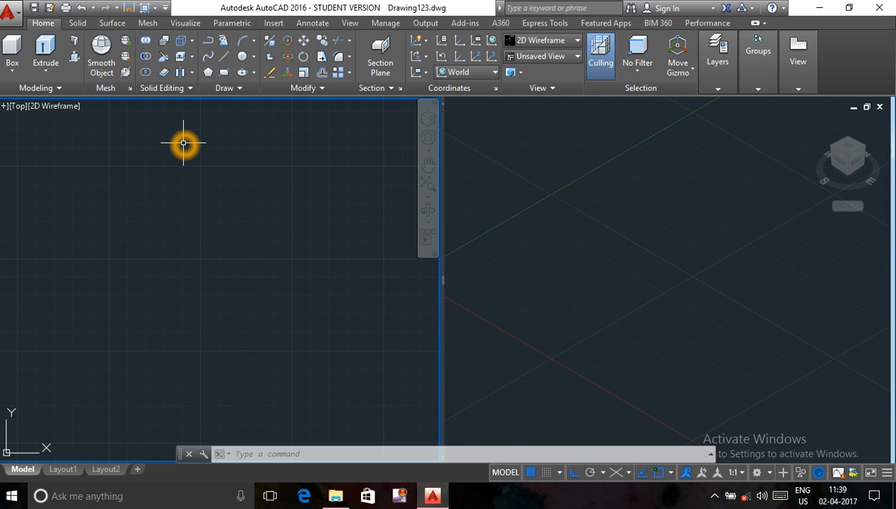
left_click(209, 73)
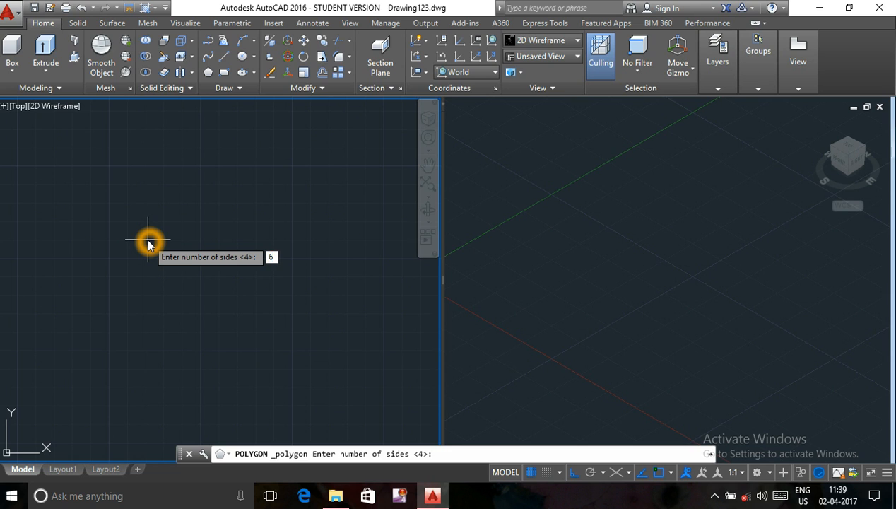
type("6")
key("Return")
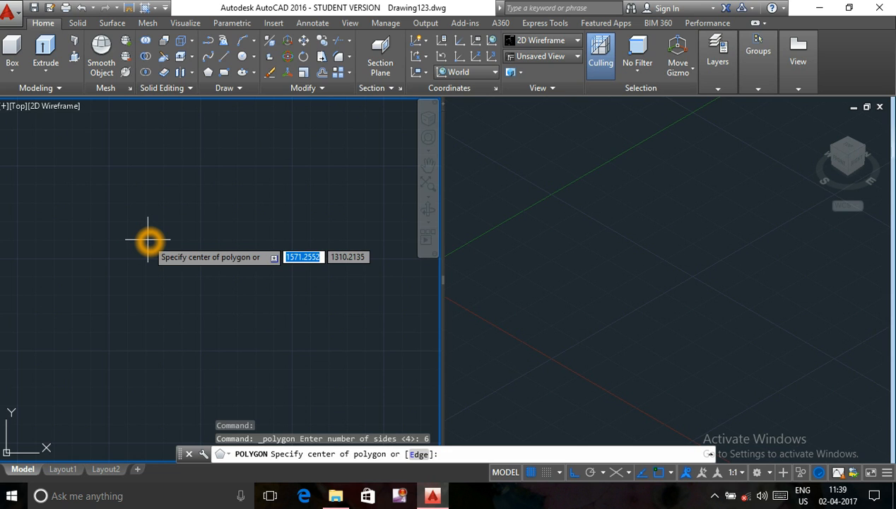
left_click(154, 255)
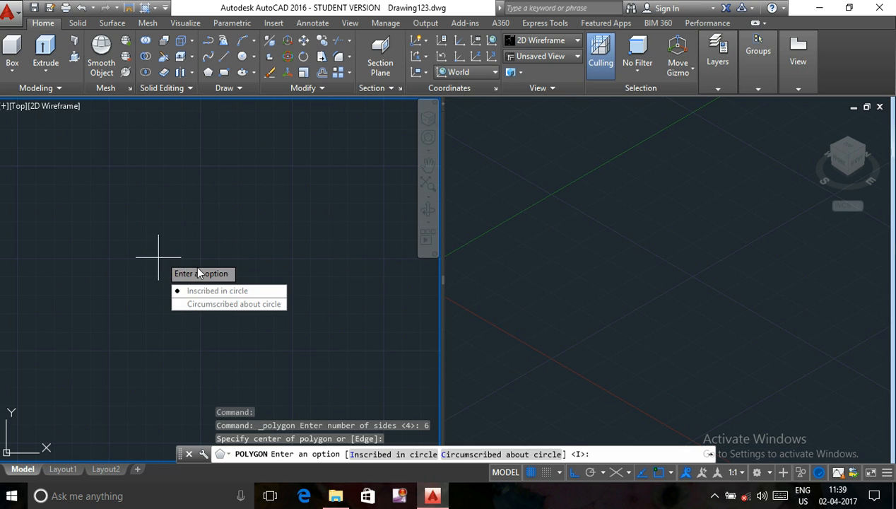
left_click(228, 290)
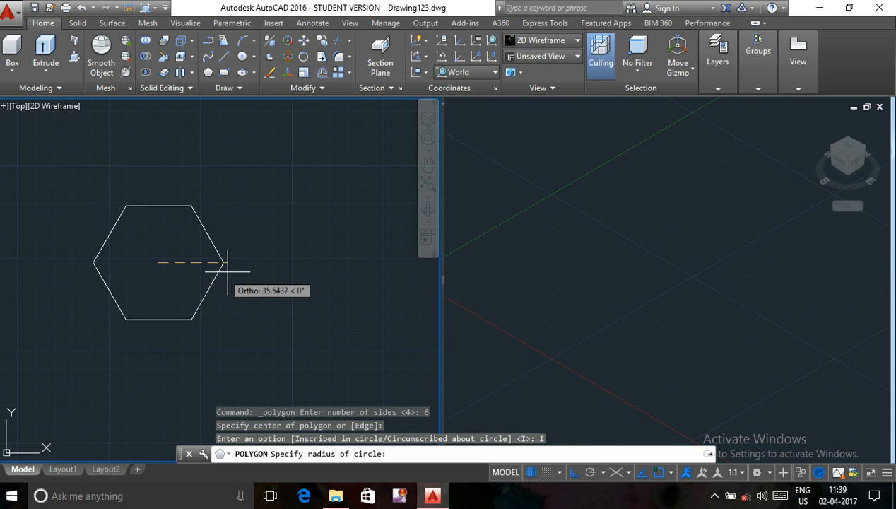
left_click(259, 284)
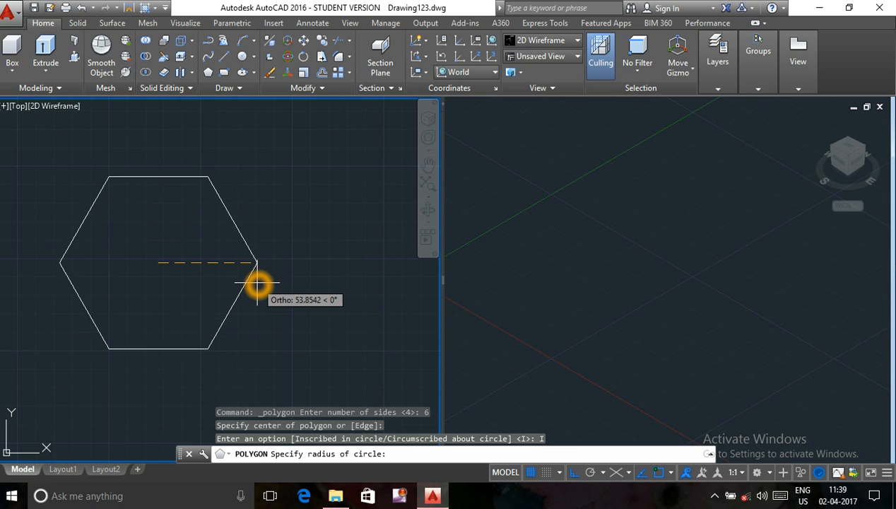
left_click(235, 284)
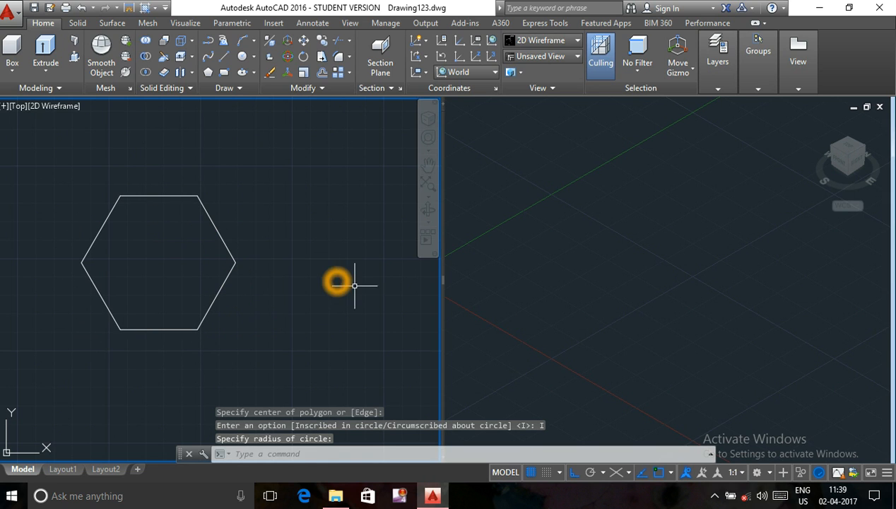
Step: Examine the hexagon up close in the SE Isometric viewport
middle_click_drag(502, 297, 477, 262)
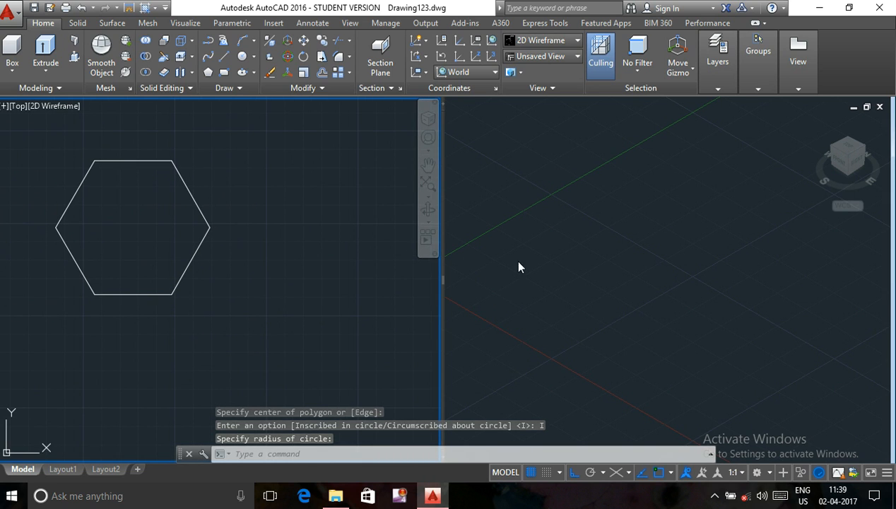
left_click(535, 262)
middle_click_drag(573, 275, 510, 162)
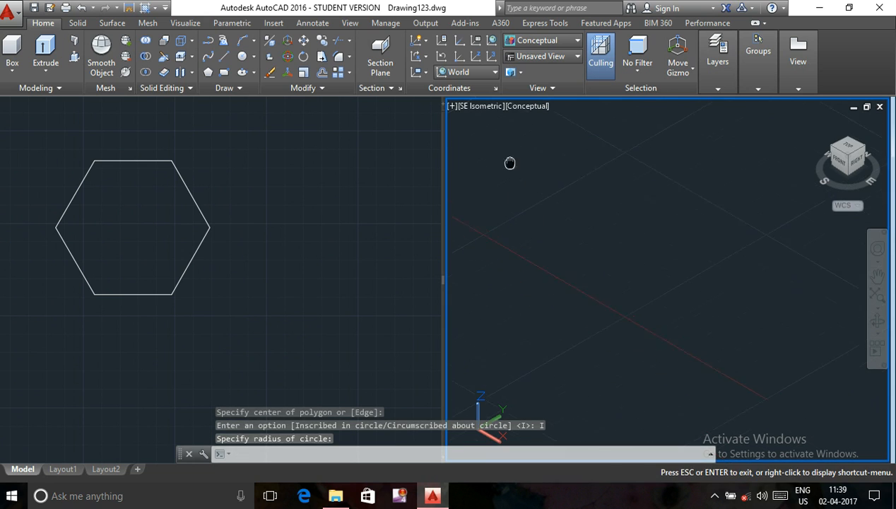
left_click(658, 286)
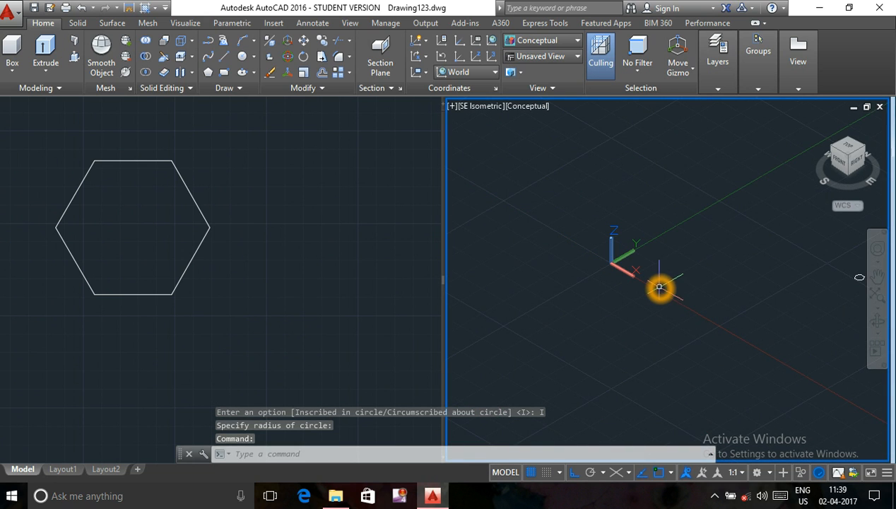
middle_click_drag(819, 286, 548, 311)
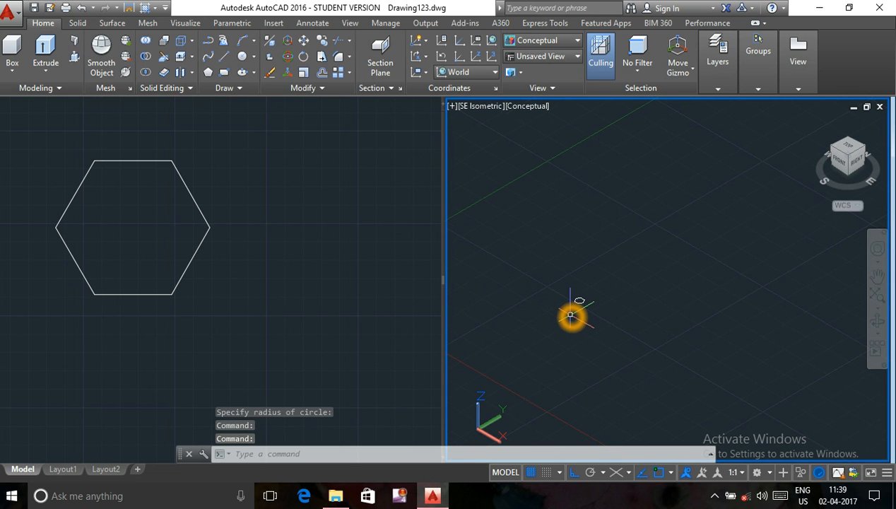
scroll(570, 315, "up", 5)
scroll(570, 315, "up", 4)
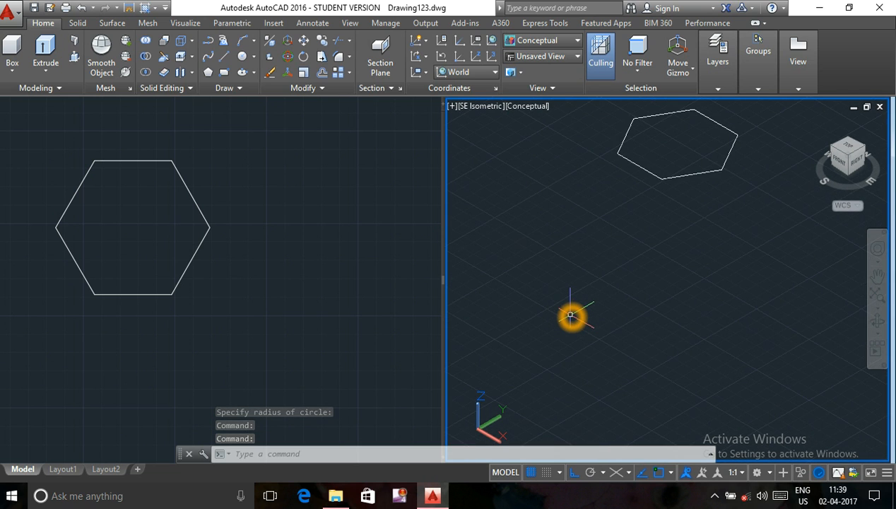
middle_click_drag(692, 199, 618, 409)
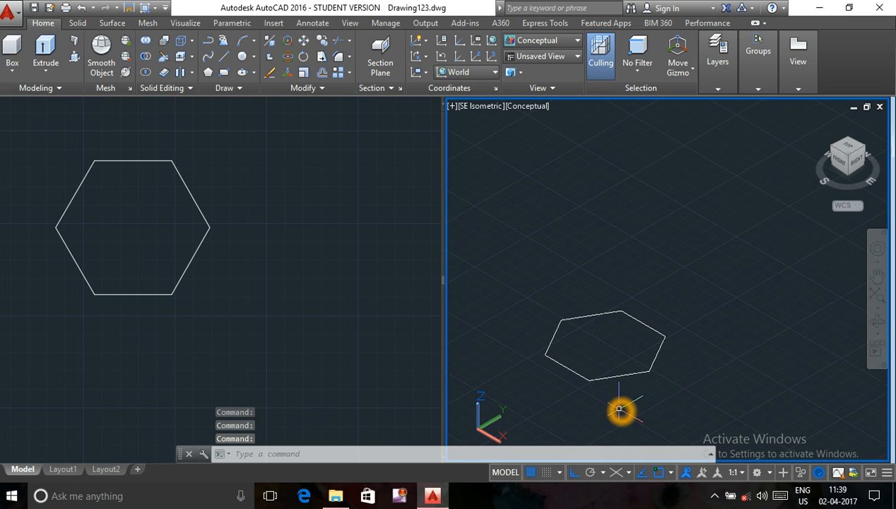
Step: Extrude the hexagon in the SE Isometric viewport into a solid with a height of 75
left_click(295, 213)
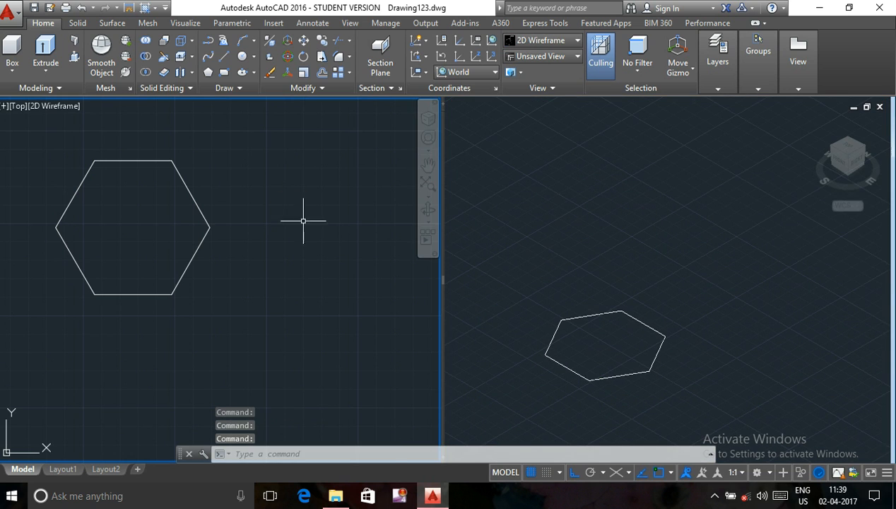
left_click(636, 277)
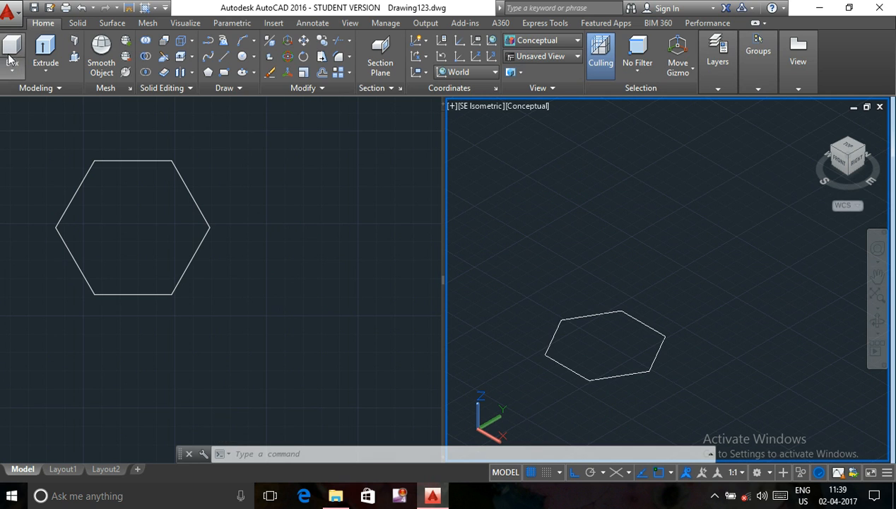
left_click(44, 48)
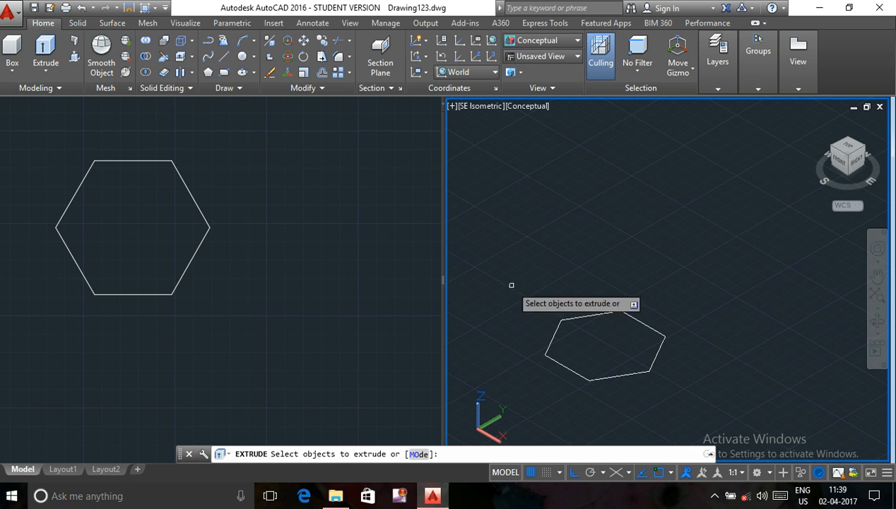
left_click(558, 325)
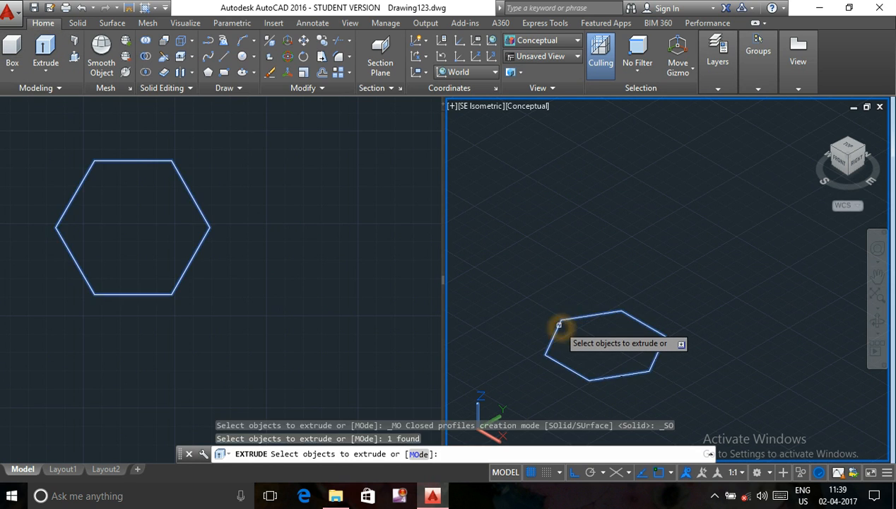
right_click(580, 248)
left_click(605, 255)
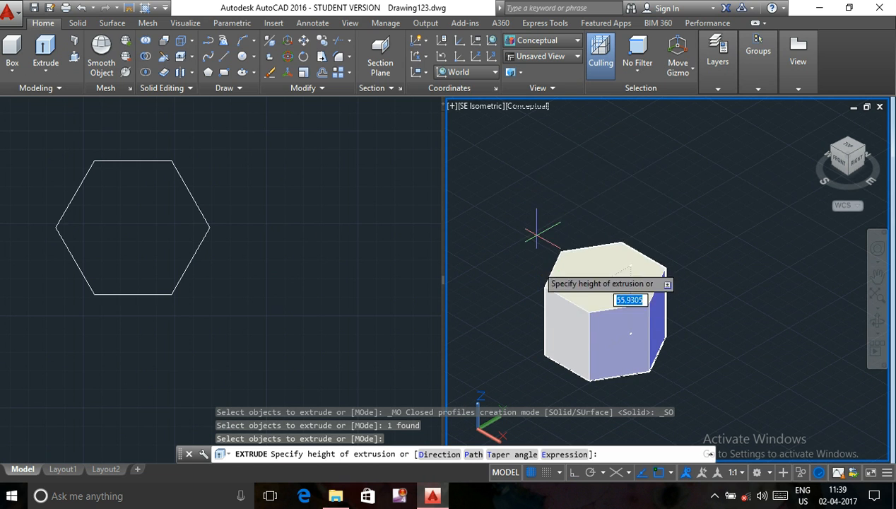
left_click(523, 170)
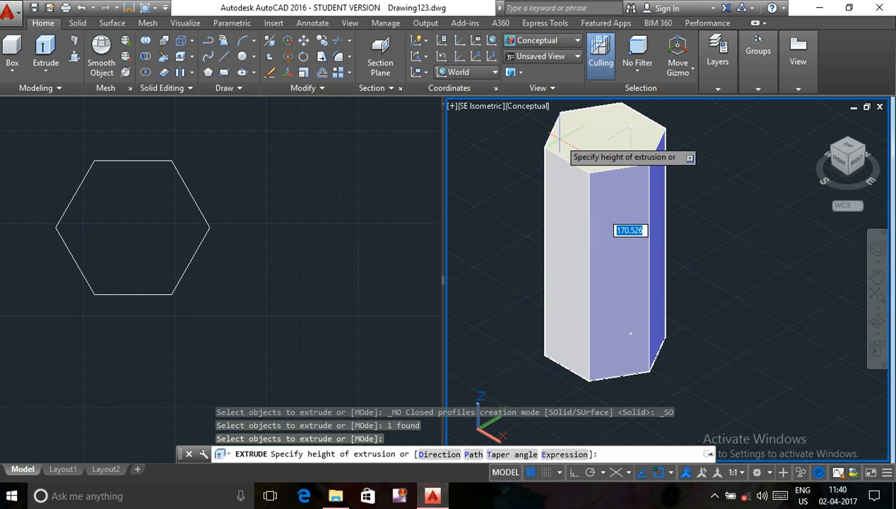
left_click(562, 139)
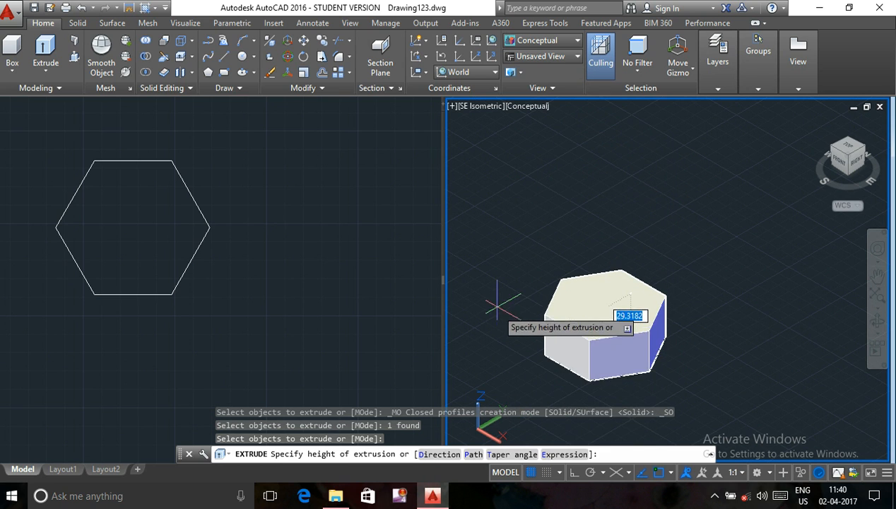
left_click(523, 161)
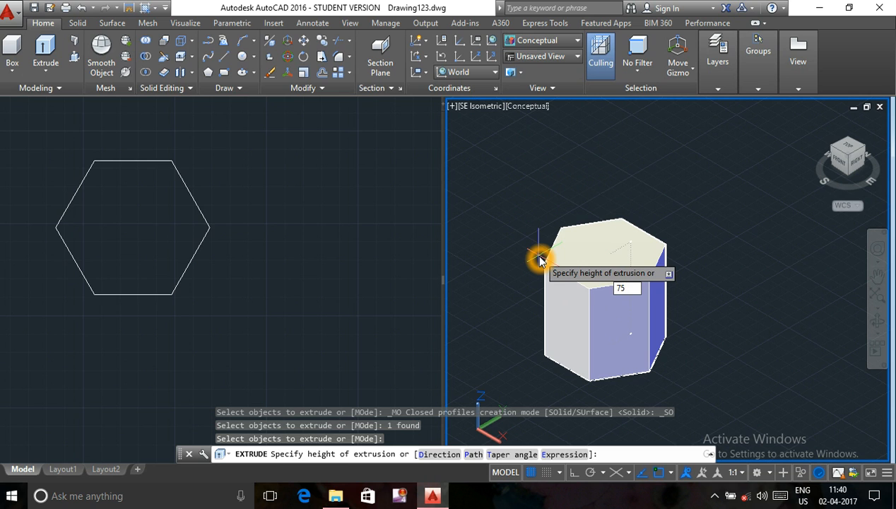
key("Return")
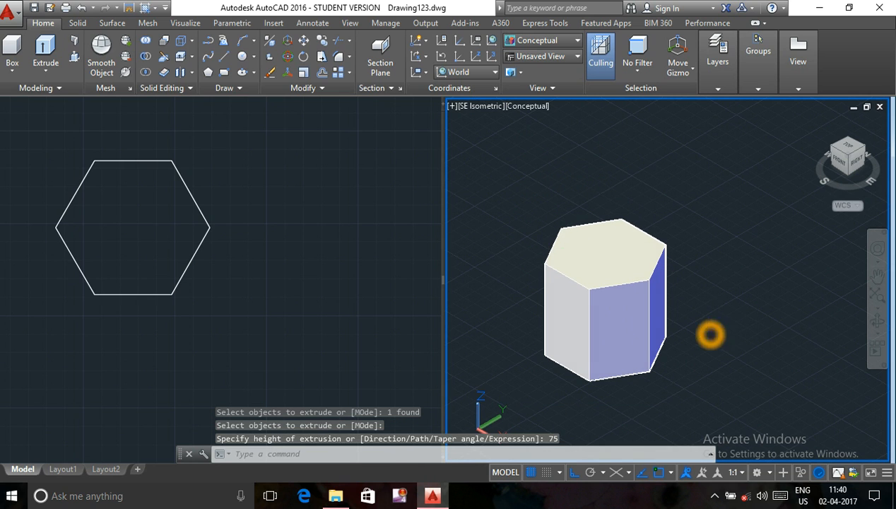
Step: Draw a second six-sided polygon, inscribed in a circle, in the empty space beside the first hexagon in the Top viewport
middle_click_drag(710, 335, 585, 325)
middle_click_drag(221, 223, 116, 270)
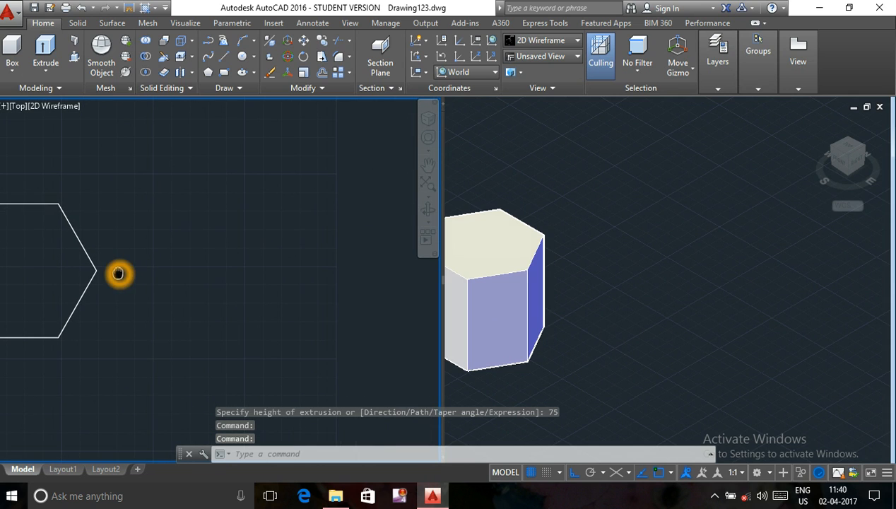
left_click(251, 277)
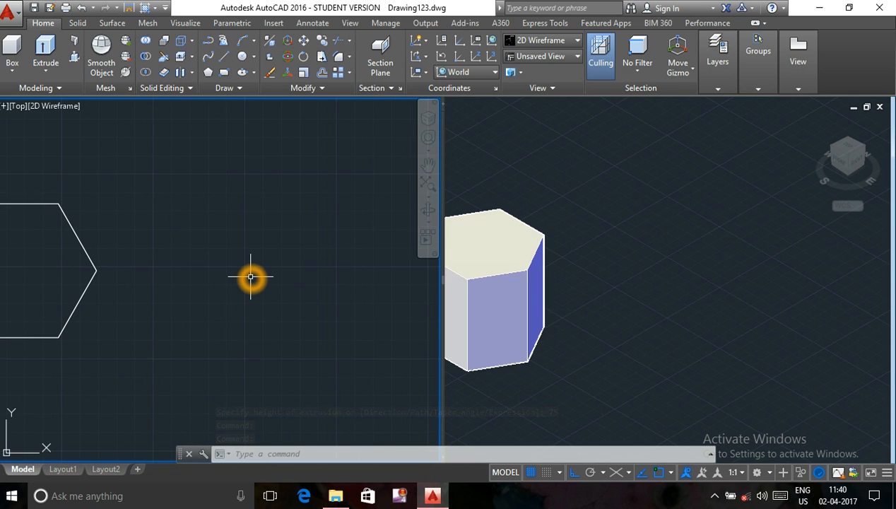
left_click(208, 72)
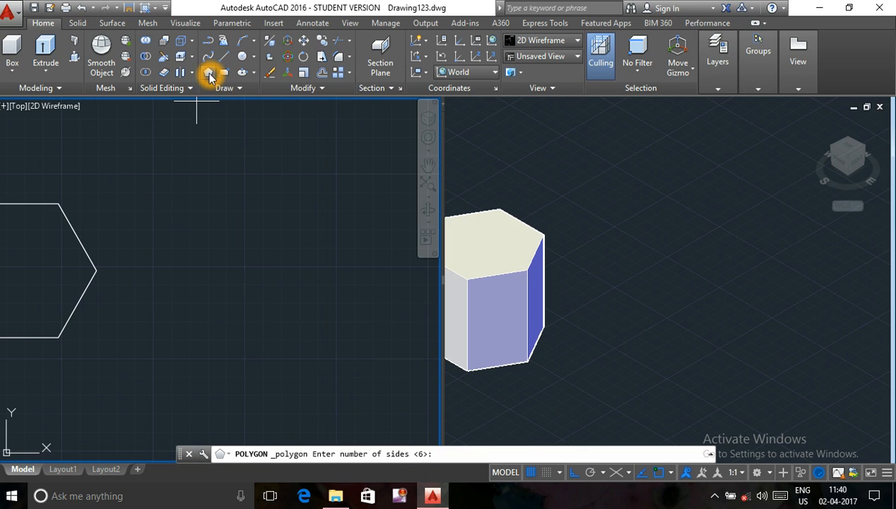
left_click(226, 233)
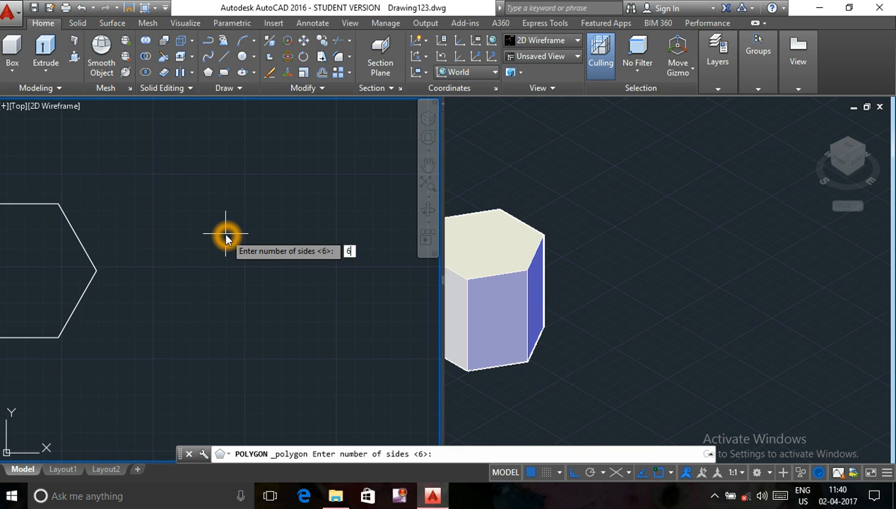
key("Return")
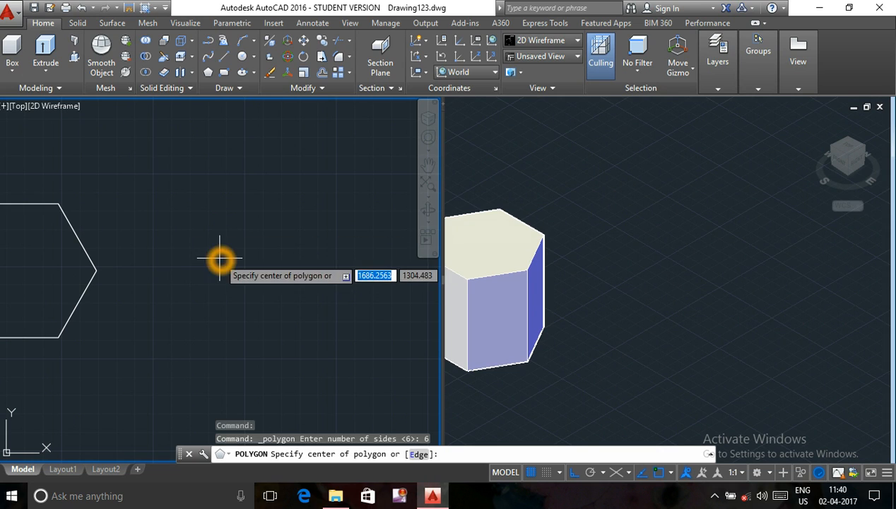
left_click(220, 258)
left_click(284, 291)
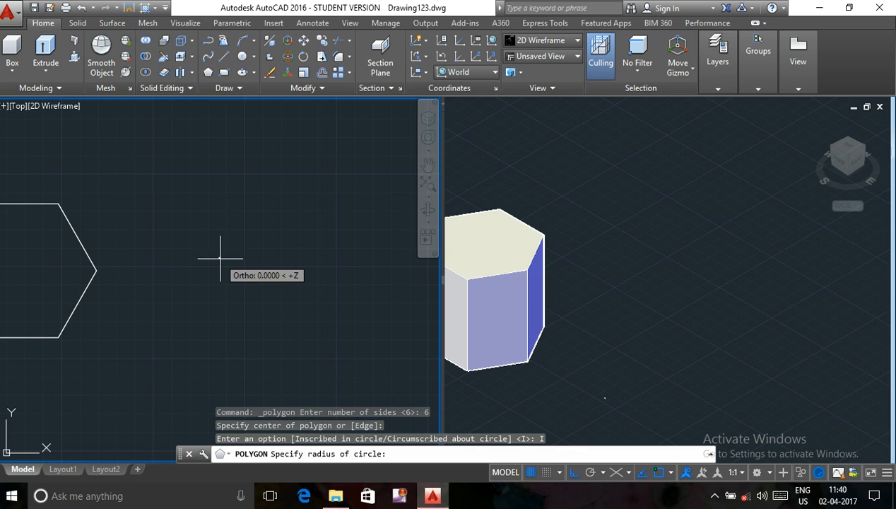
left_click(186, 173)
left_click(234, 196)
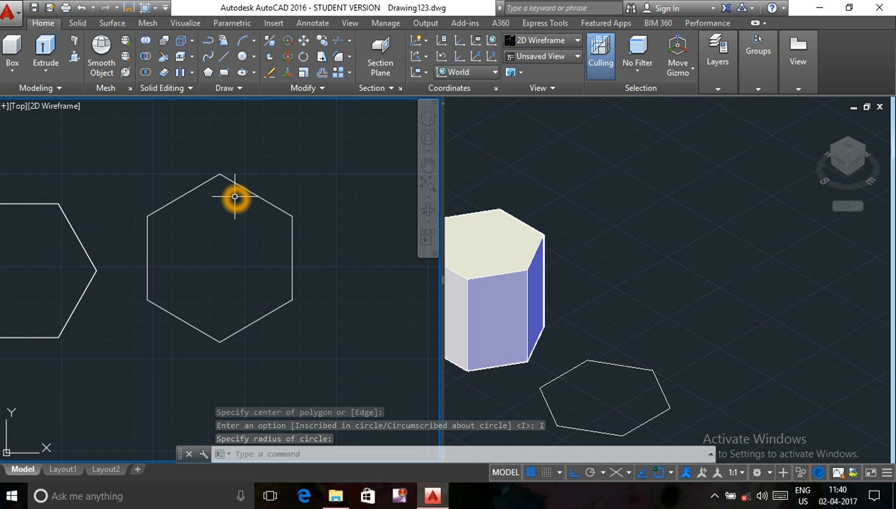
Step: Draw a vertical line 160 long upward along Z from a corner of the second hexagon in the SE Isometric viewport
left_click(633, 294)
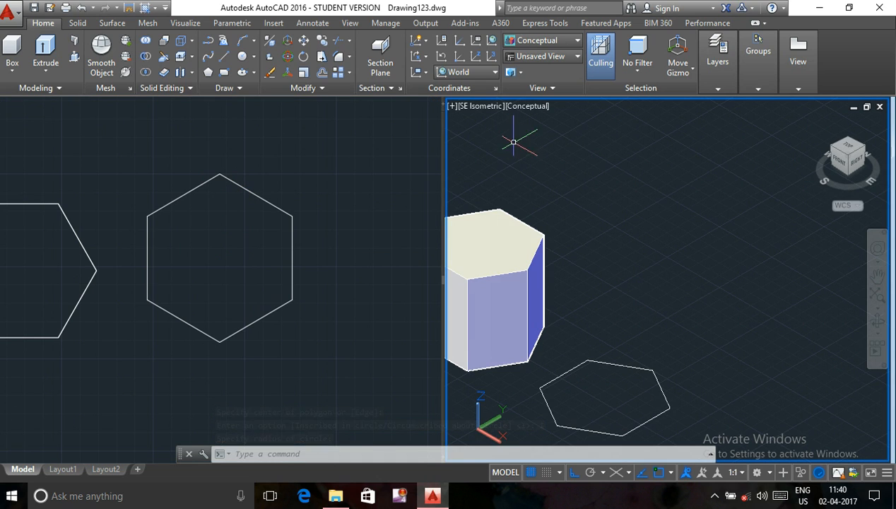
left_click(45, 50)
left_click(591, 361)
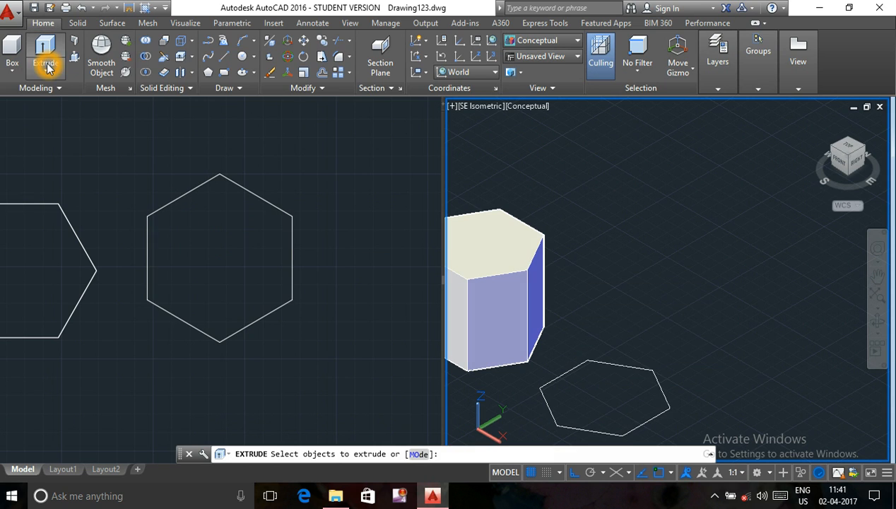
left_click(224, 58)
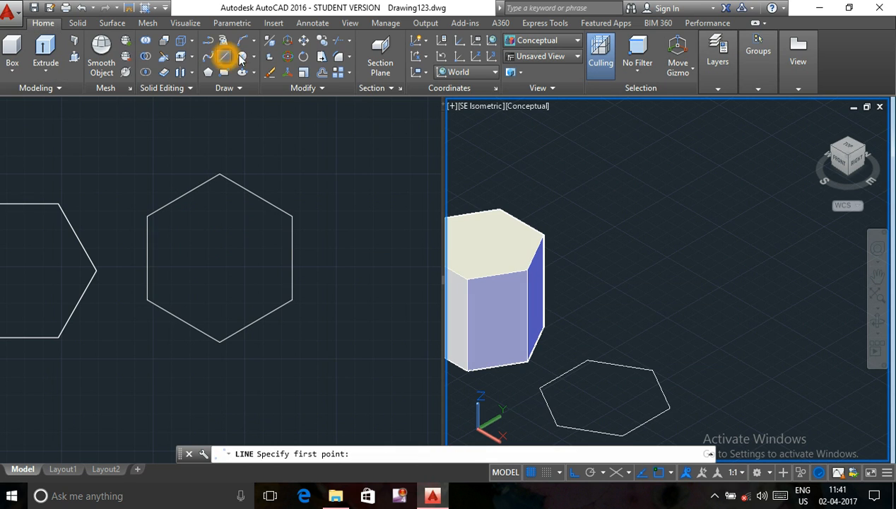
left_click(653, 368)
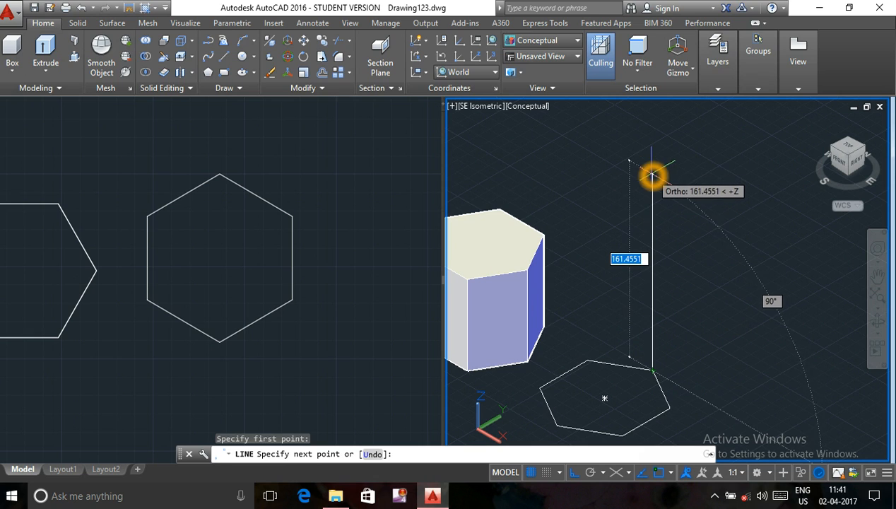
type("16")
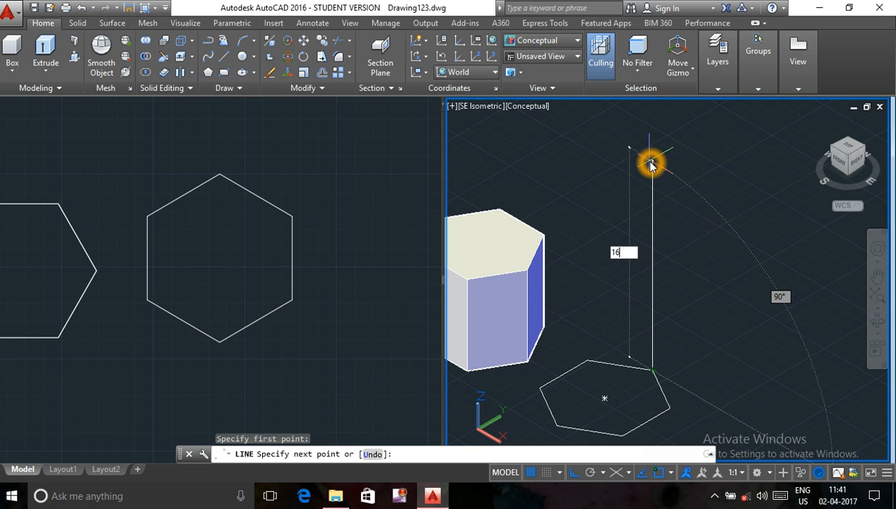
type("0")
key("Return")
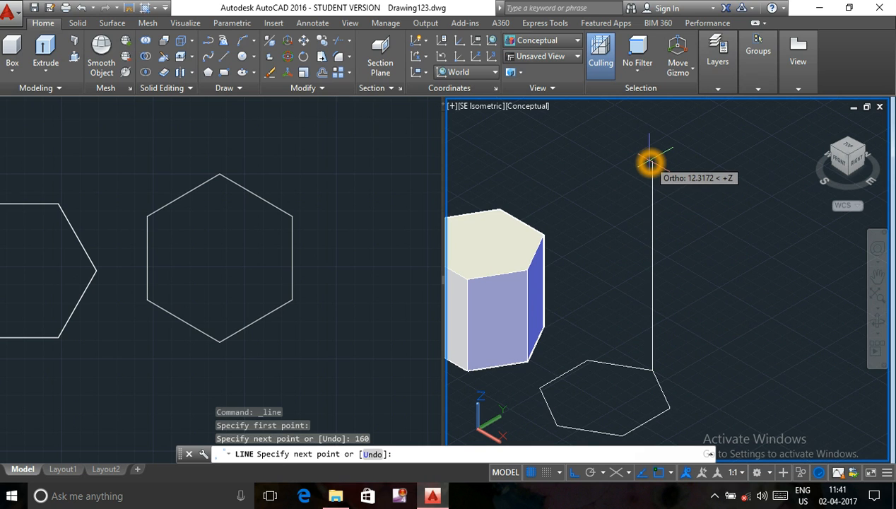
right_click(648, 165)
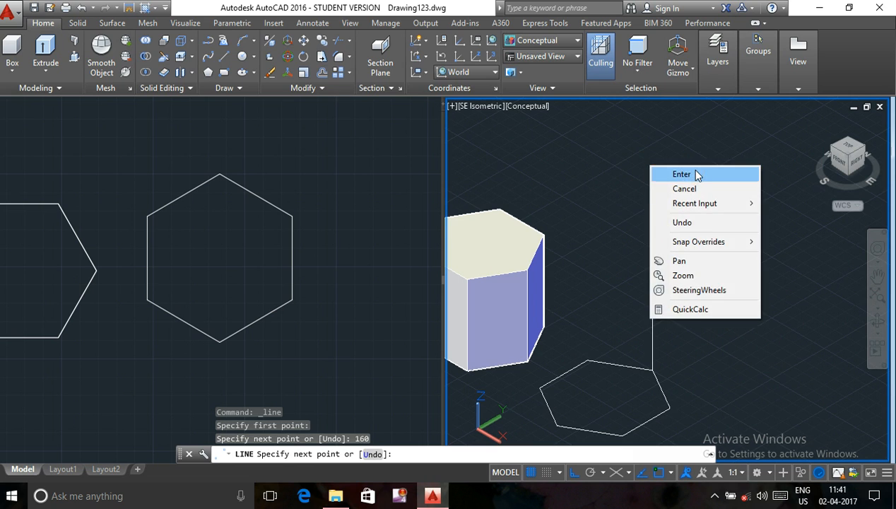
left_click(692, 174)
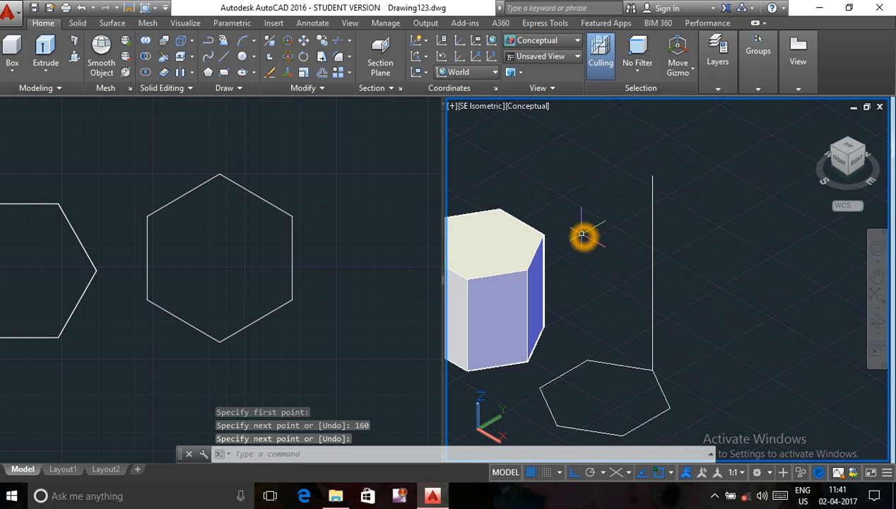
Step: Extrude the second hexagon into a solid with the Path option, using the vertical line as the extrusion path
middle_click_drag(696, 340, 712, 276)
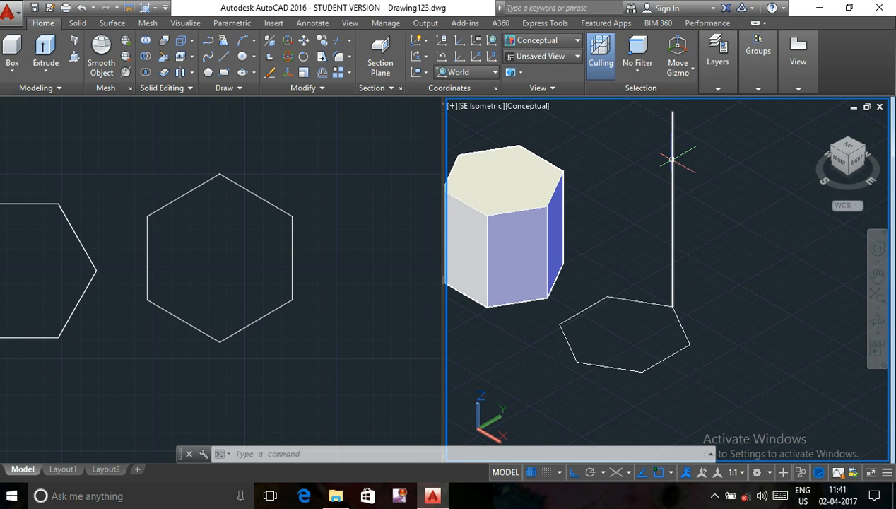
mouse_move(672, 161)
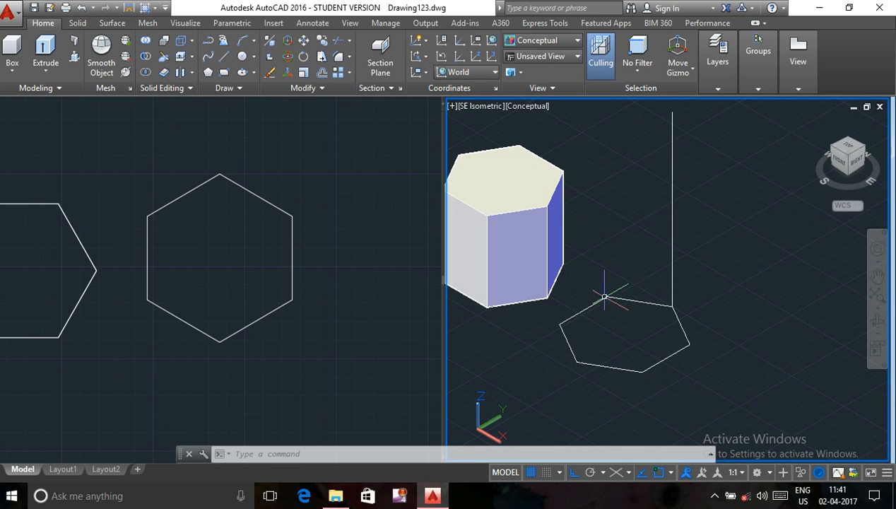
left_click(44, 46)
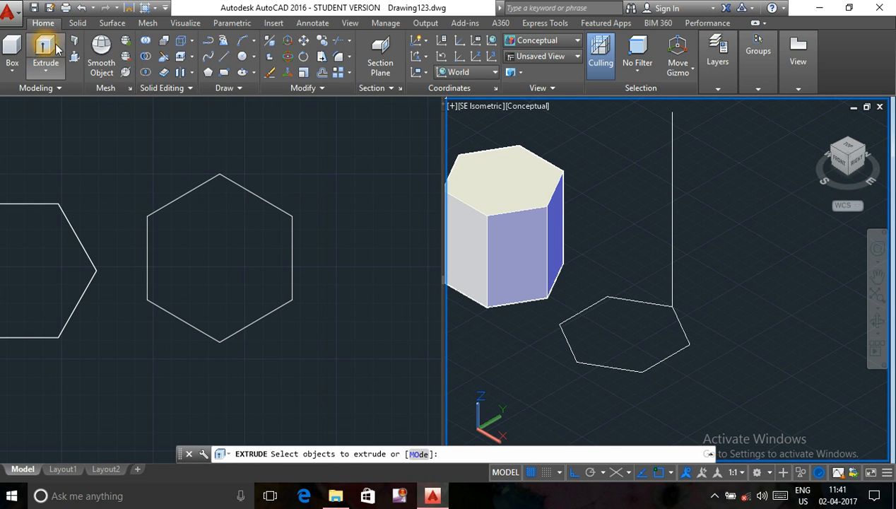
left_click(600, 299)
right_click(600, 299)
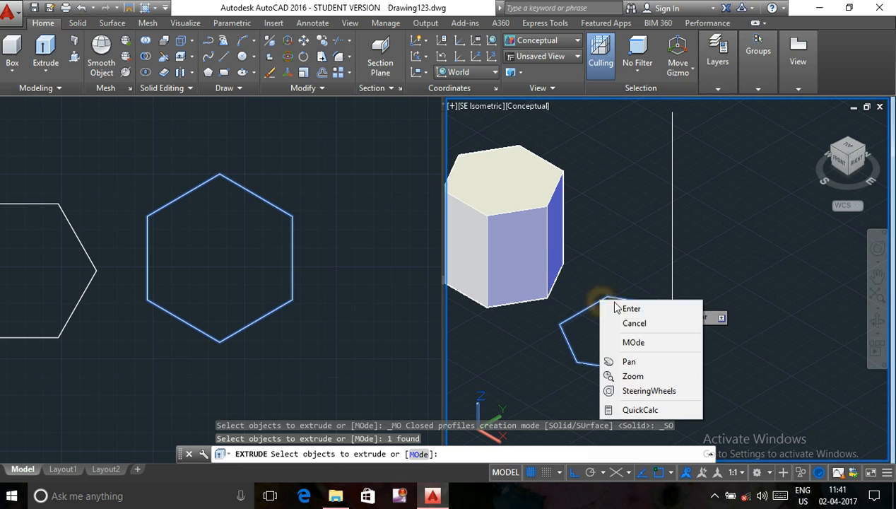
left_click(578, 306)
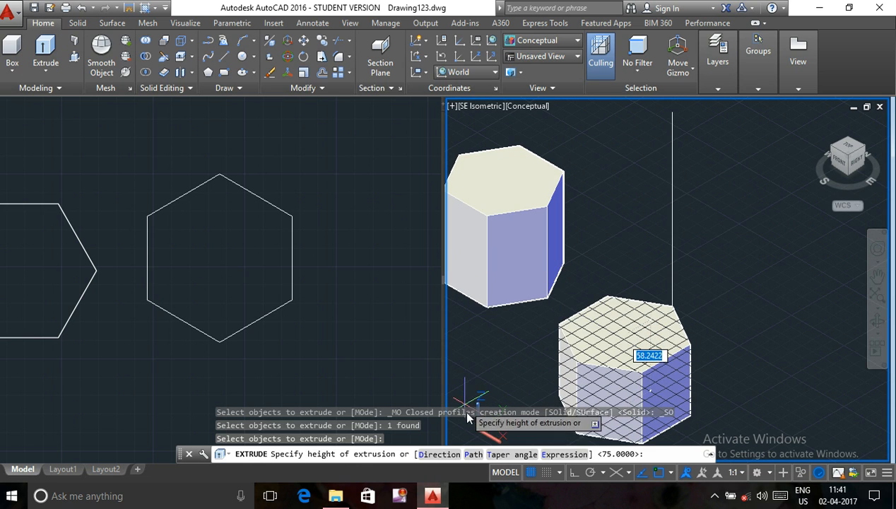
left_click(473, 455)
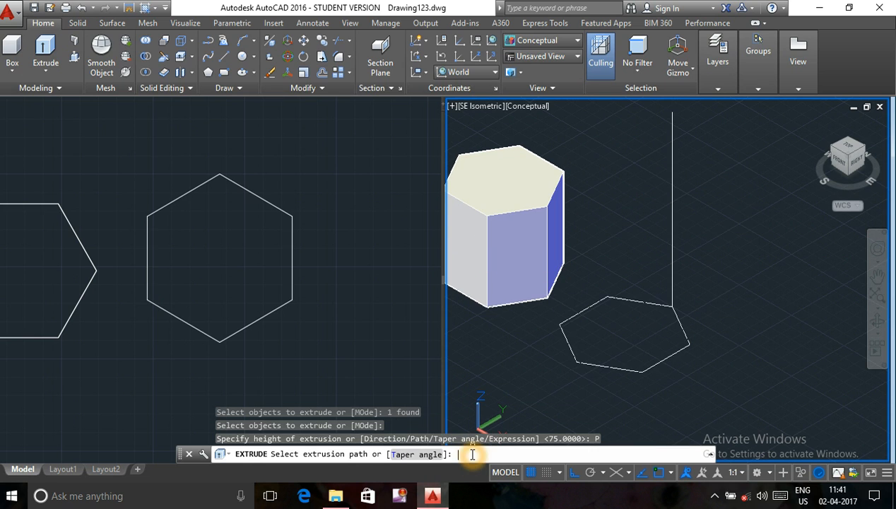
left_click(645, 262)
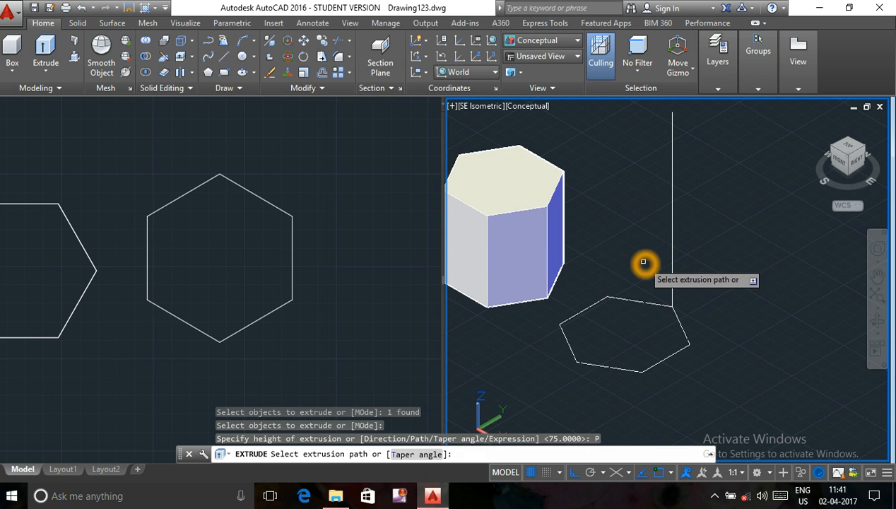
left_click(632, 236)
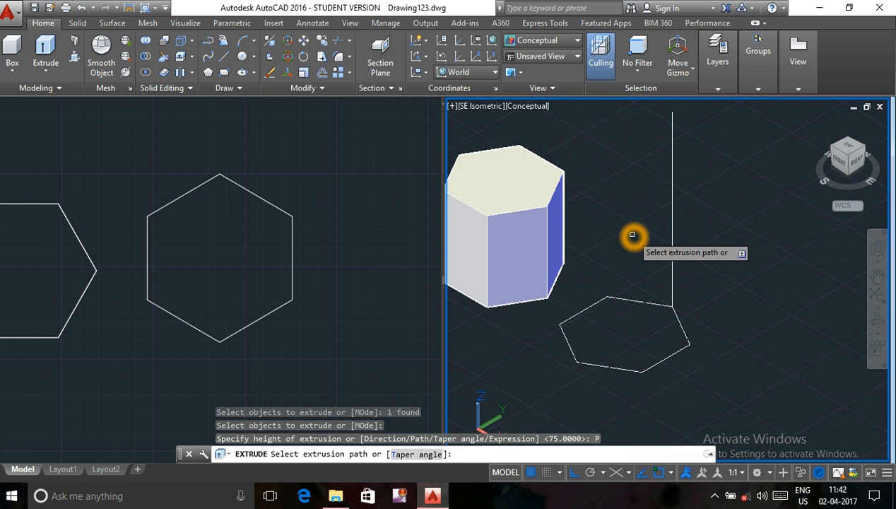
left_click(671, 204)
left_click(647, 178)
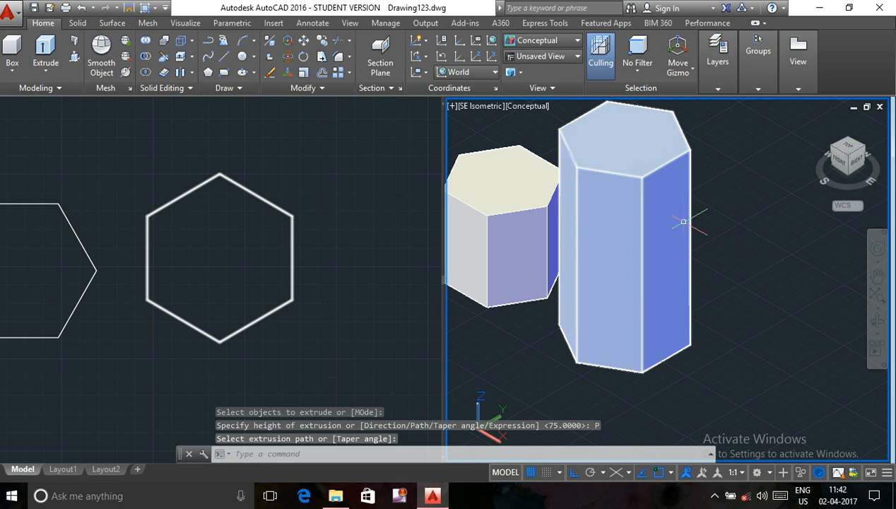
middle_click_drag(688, 234, 637, 271)
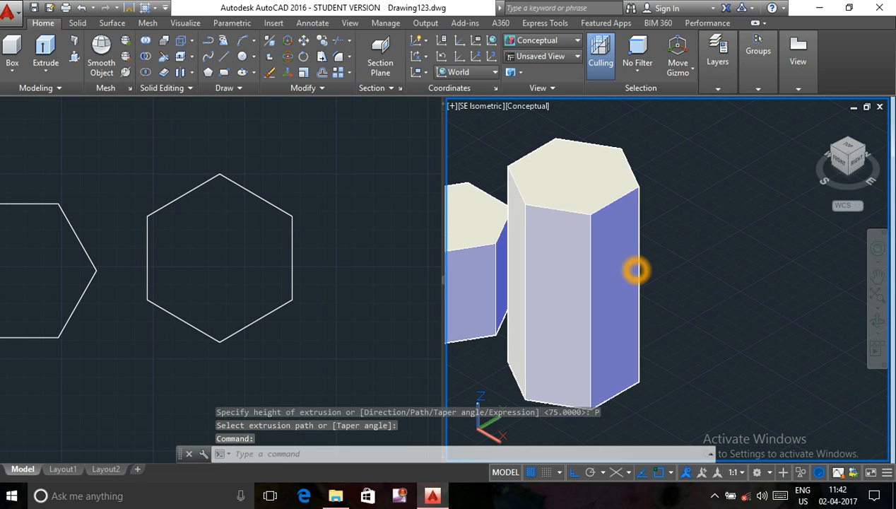
left_click(625, 232)
mouse_move(625, 231)
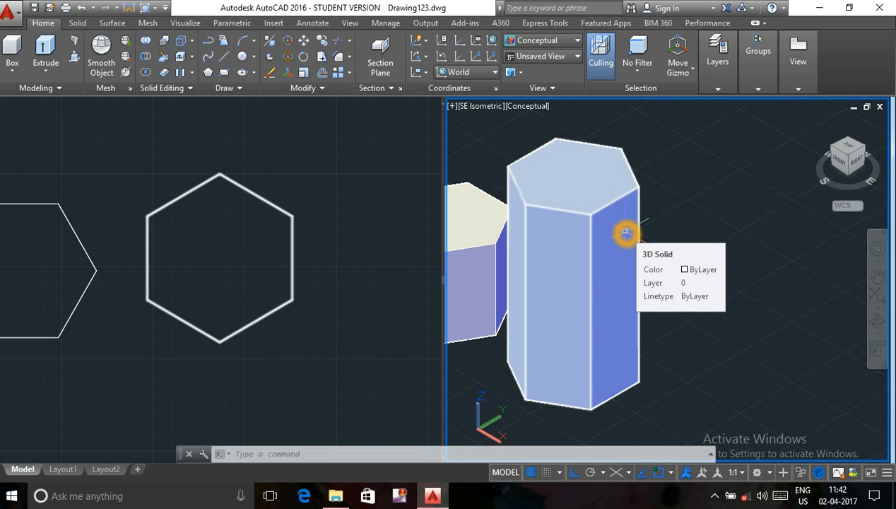
Step: Draw a third six-sided polygon, inscribed in a circle with a radius of about 43, beside the second hexagon in the Top viewport
key("Escape")
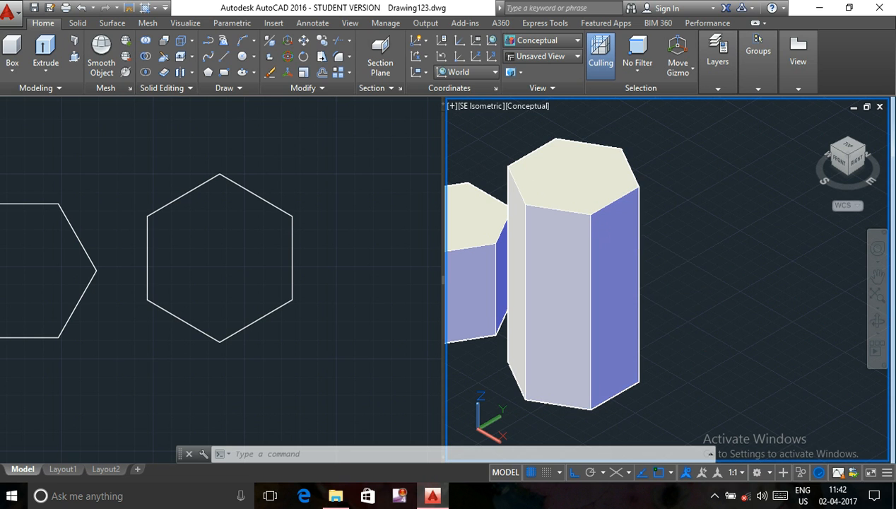
middle_click_drag(680, 339, 557, 310)
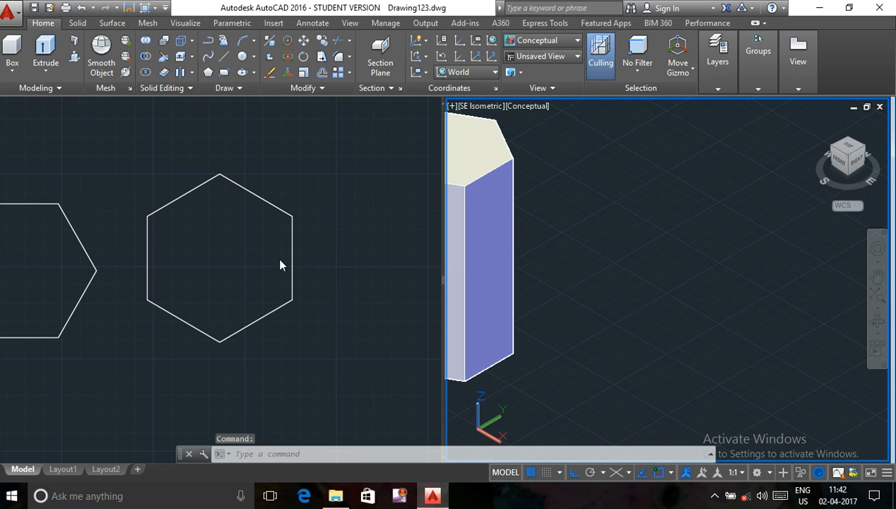
middle_click_drag(325, 283, 368, 271)
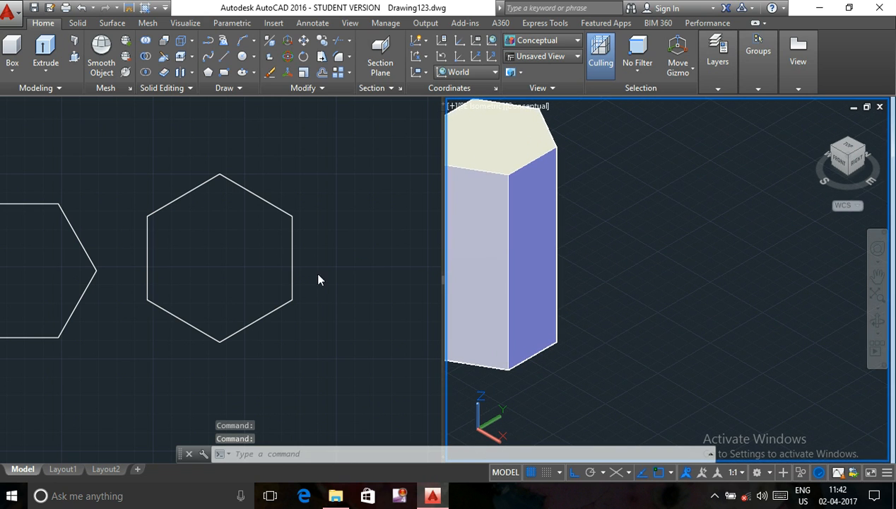
left_click(296, 267)
middle_click_drag(296, 266, 72, 275)
key("space")
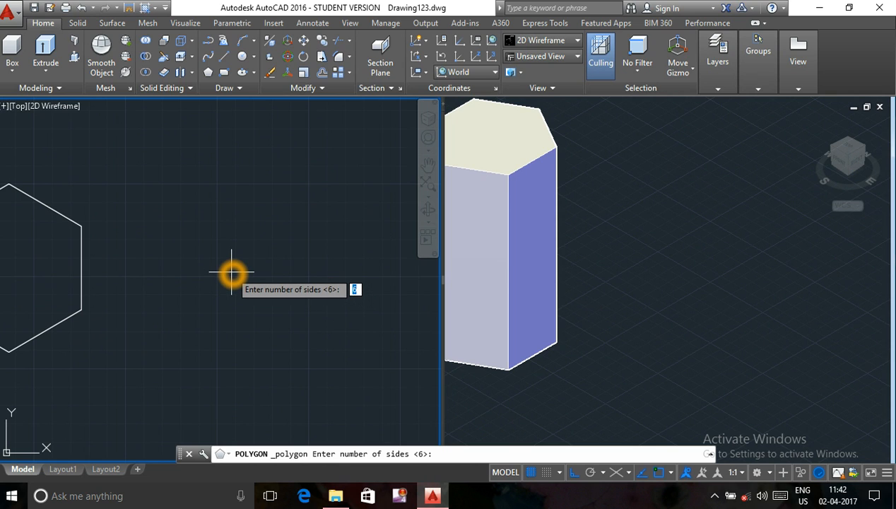
type("6")
key("Return")
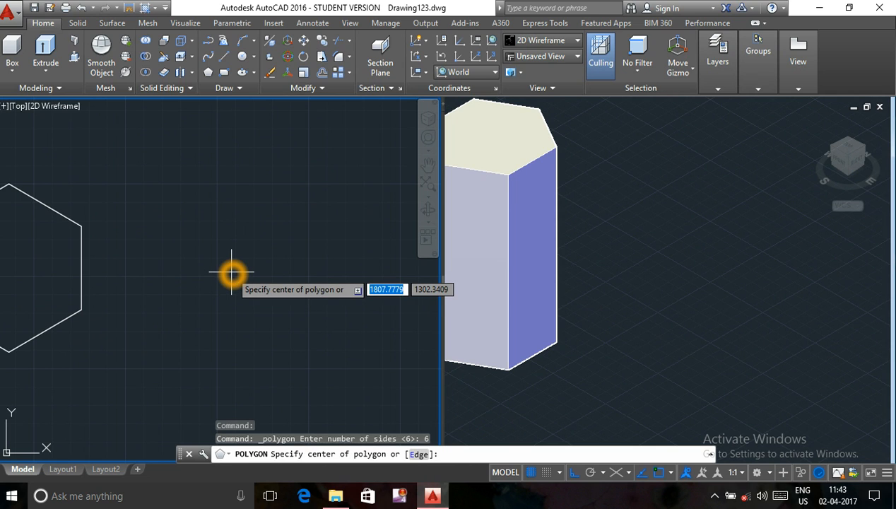
left_click(238, 270)
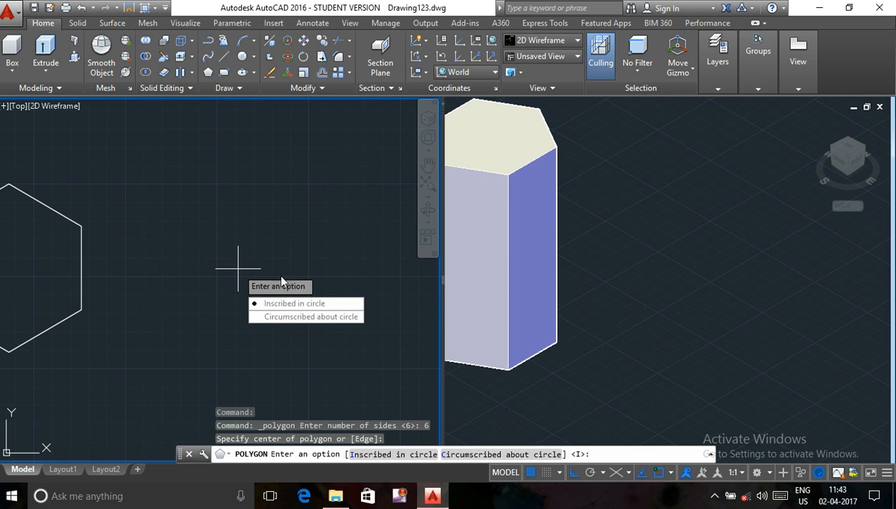
left_click(300, 304)
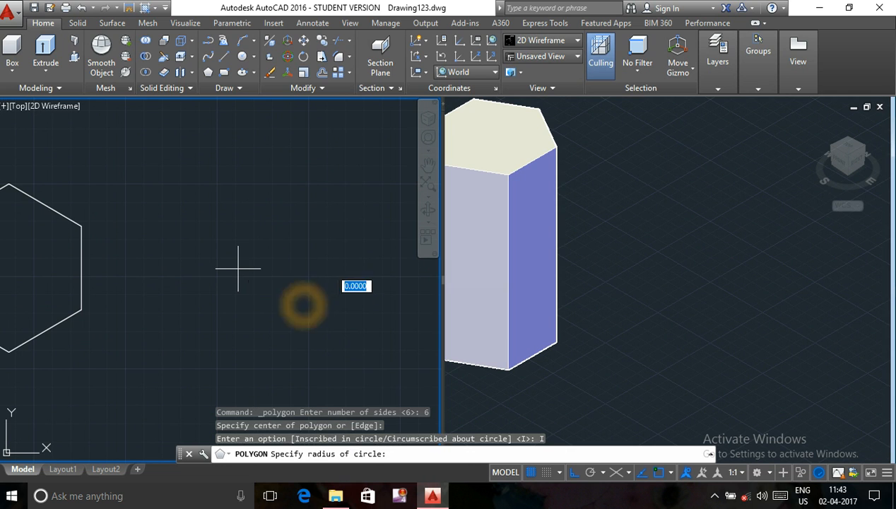
left_click(233, 185)
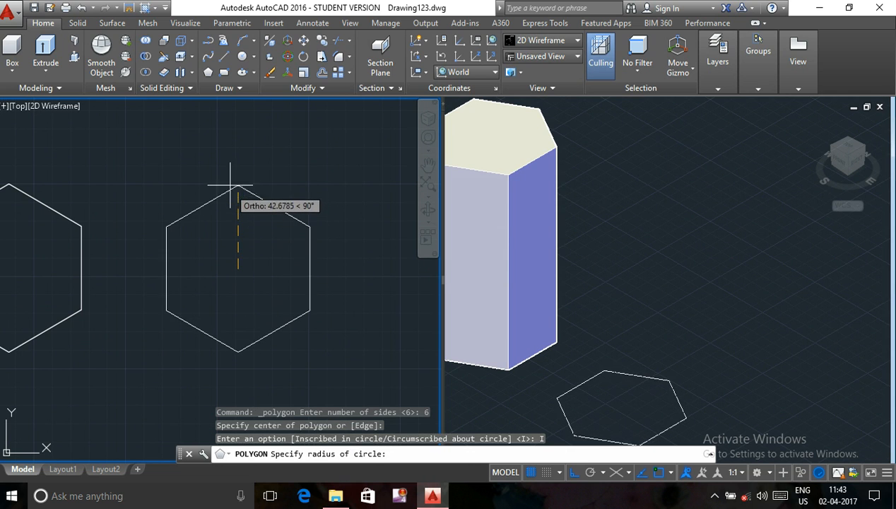
left_click(231, 185)
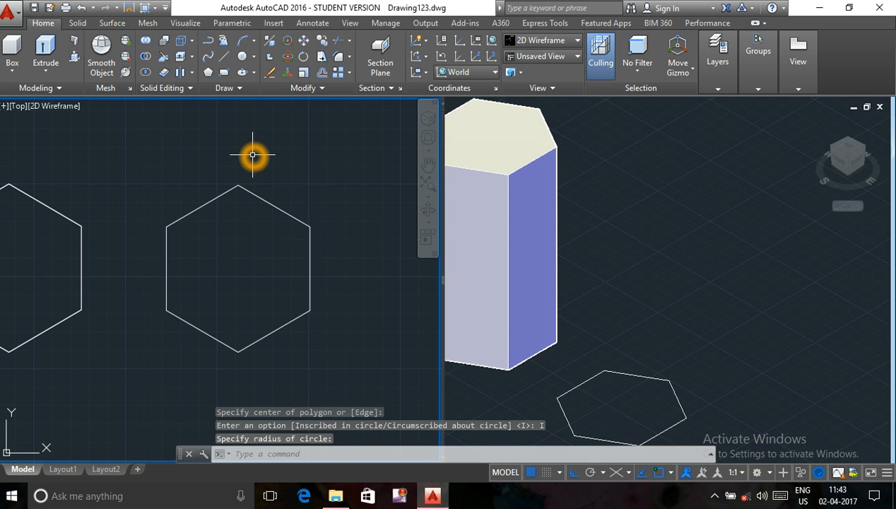
Step: Extrude the third hexagon in the SE Isometric viewport into a tapered solid with a taper angle of 60 and a height of 10
left_click(673, 313)
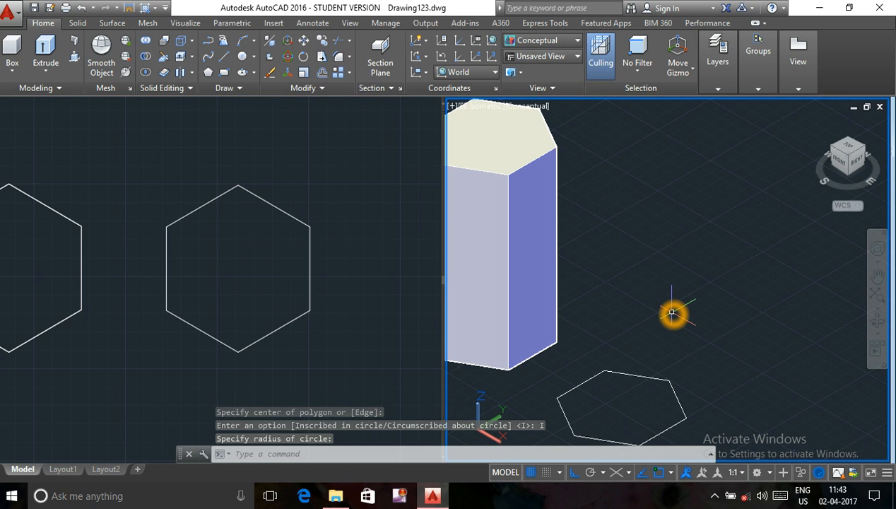
middle_click_drag(685, 370, 666, 266)
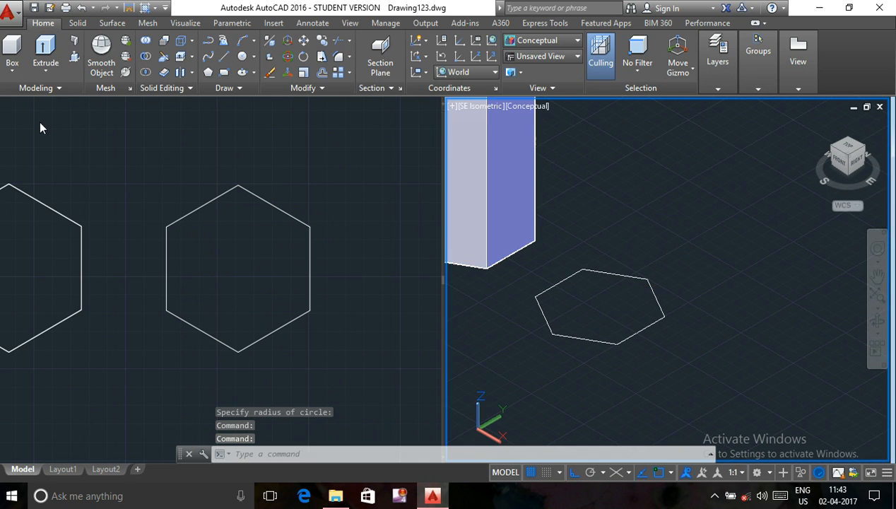
left_click(45, 53)
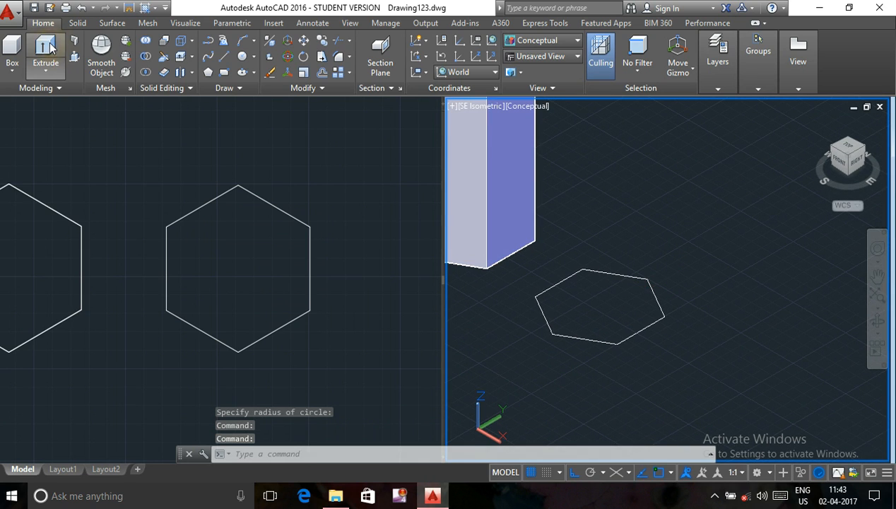
left_click(619, 269)
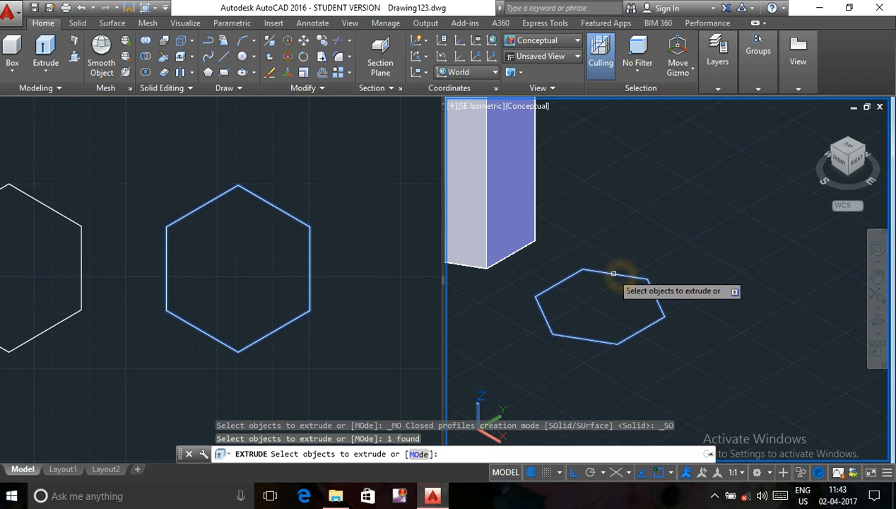
right_click(619, 235)
left_click(647, 244)
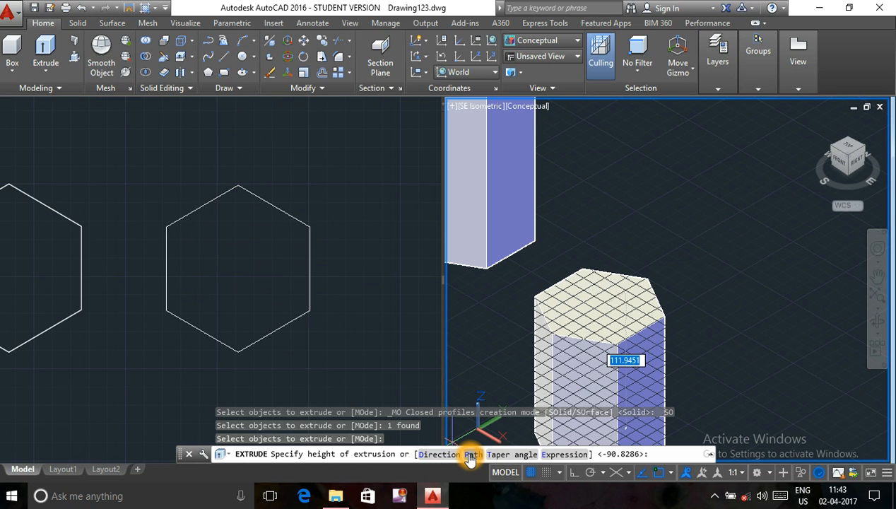
left_click(512, 454)
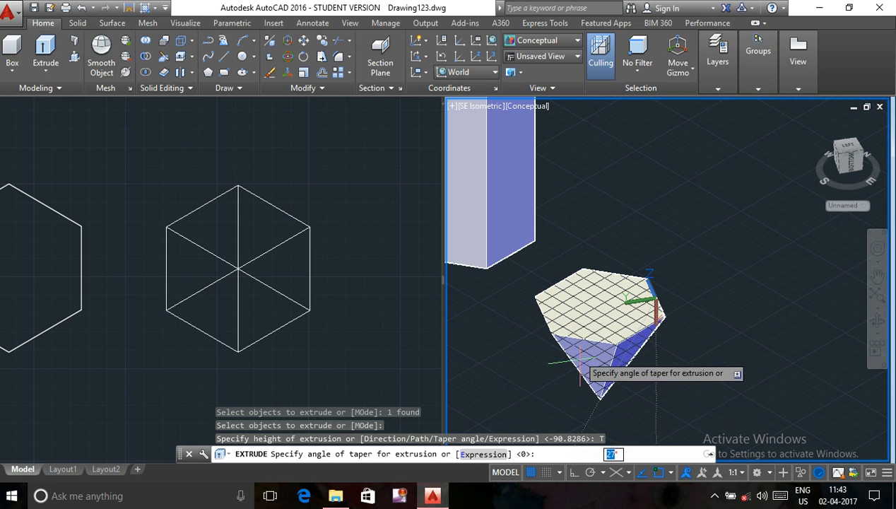
left_click(588, 373)
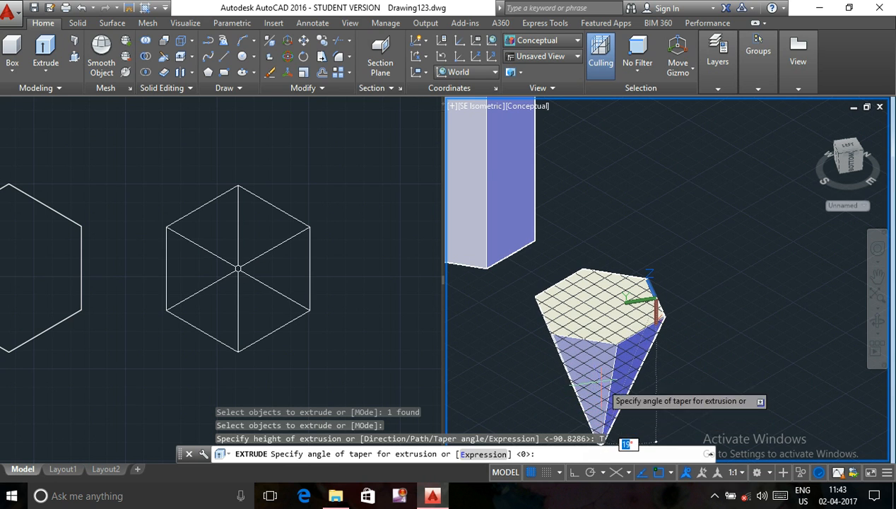
left_click(589, 366)
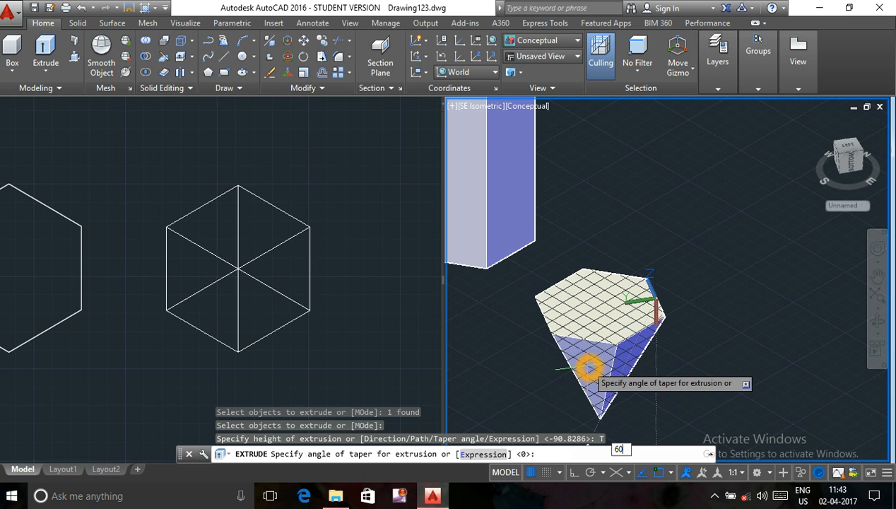
key("Return")
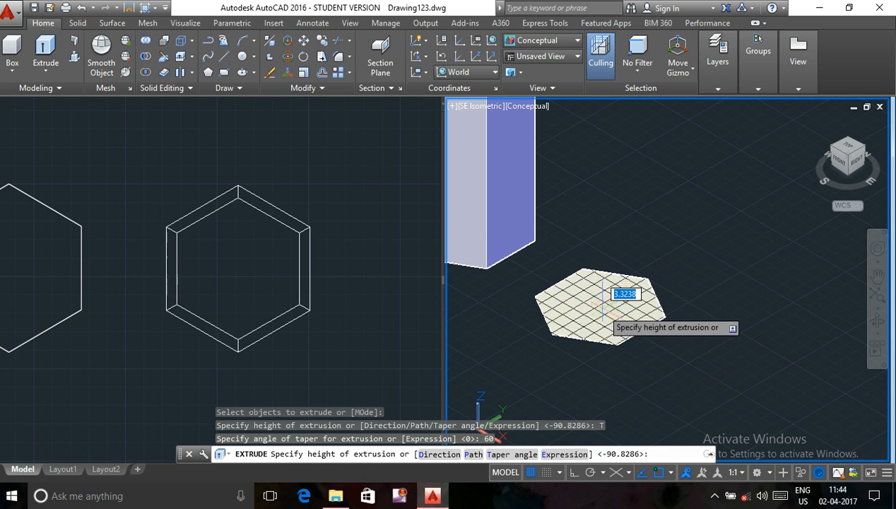
left_click(590, 297)
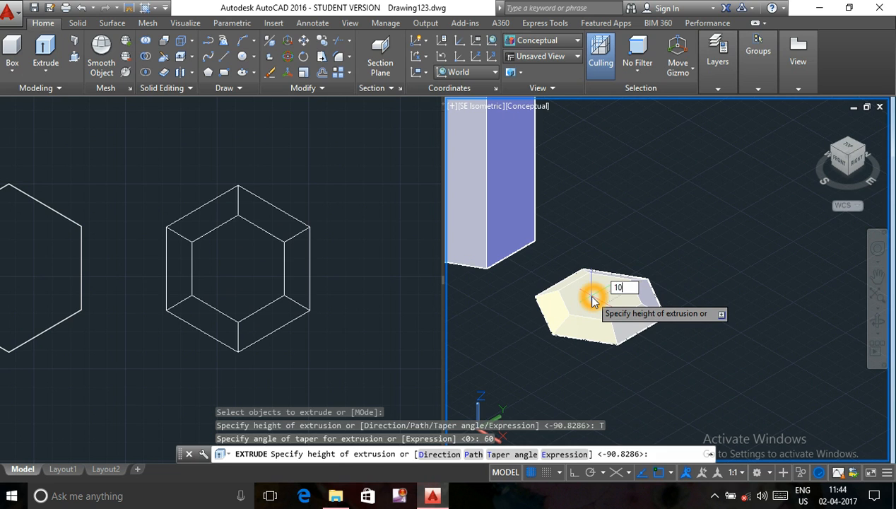
key("Return")
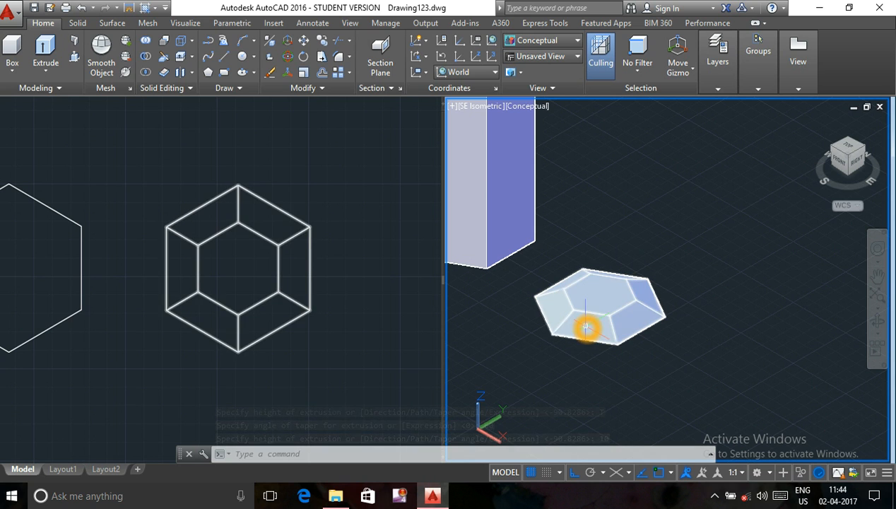
Step: Draw a fourth six-sided polygon, inscribed in a circle, in the empty space beside the tapered solid in the Top viewport
middle_click_drag(661, 347, 608, 294)
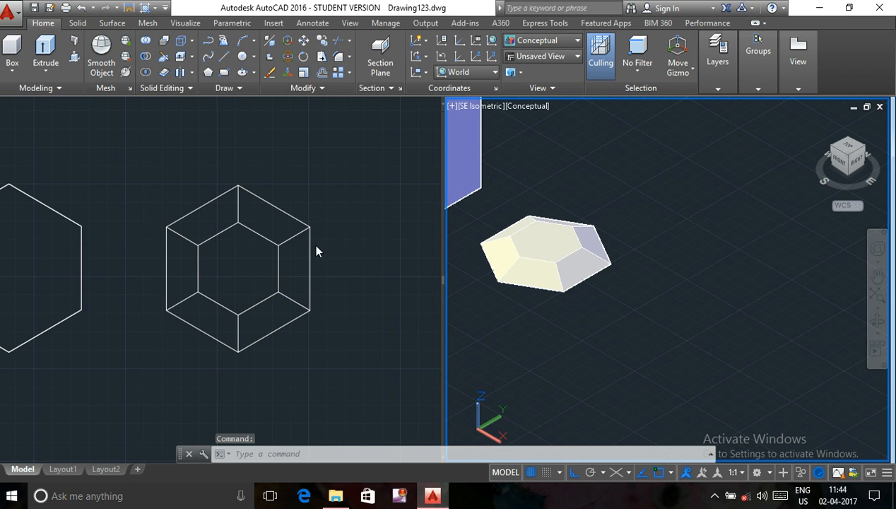
middle_click_drag(319, 255, 49, 225)
left_click(339, 267)
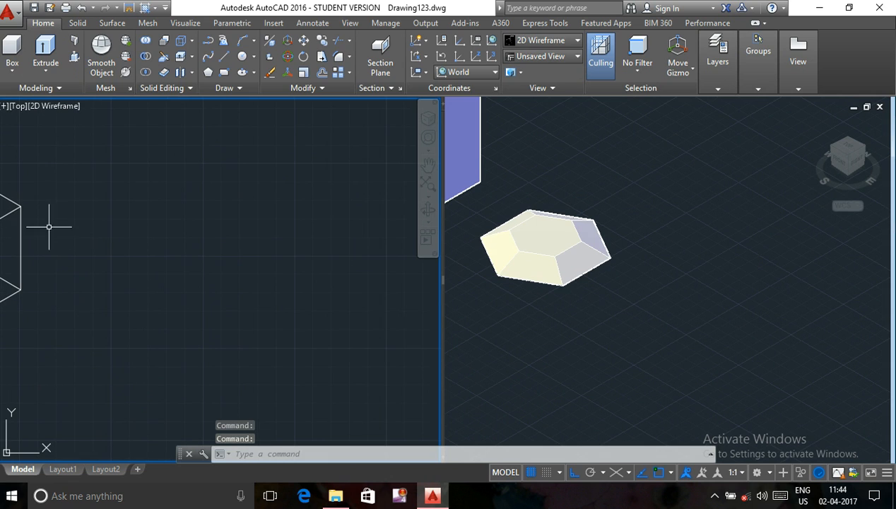
left_click(213, 71)
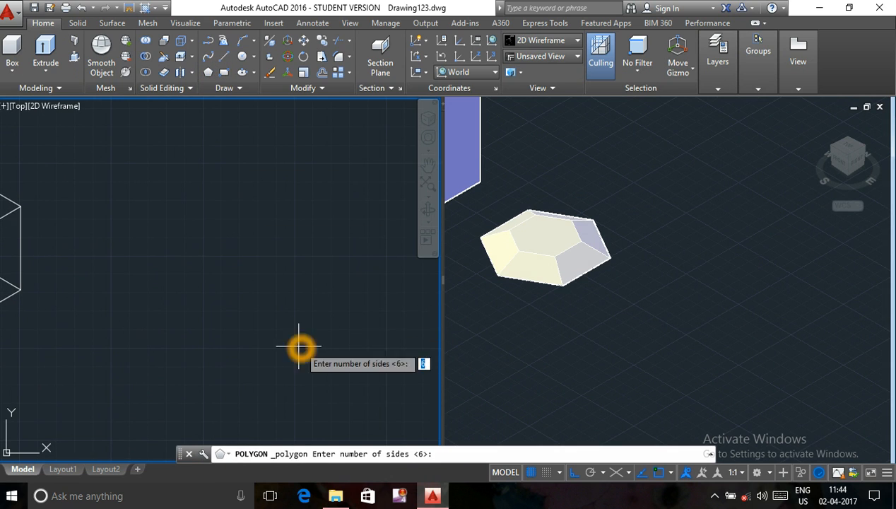
key("Return")
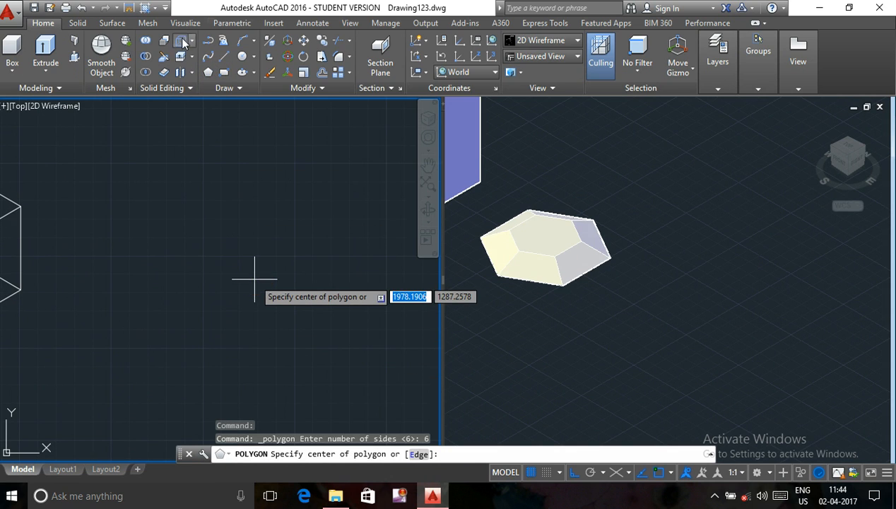
left_click(188, 281)
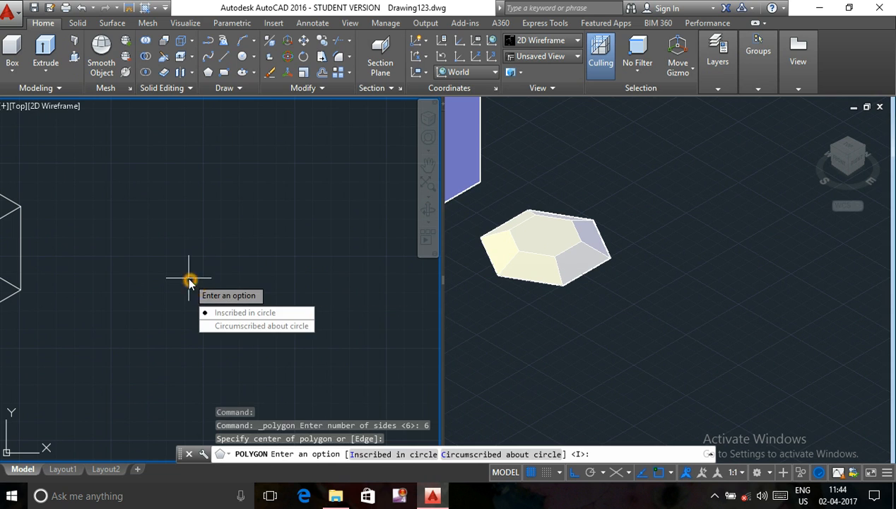
left_click(240, 312)
left_click(189, 208)
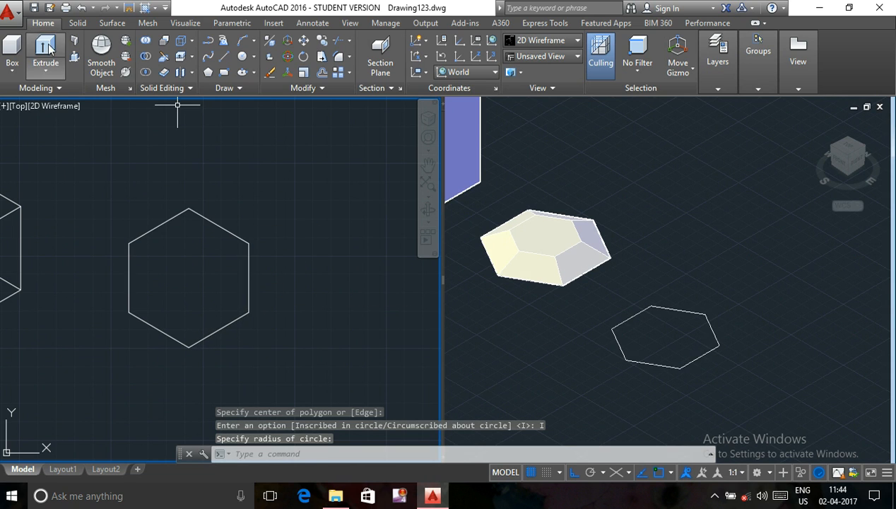
Step: Extrude the fourth hexagon in the SE Isometric viewport with the Expression option for its height
left_click(713, 138)
left_click(46, 53)
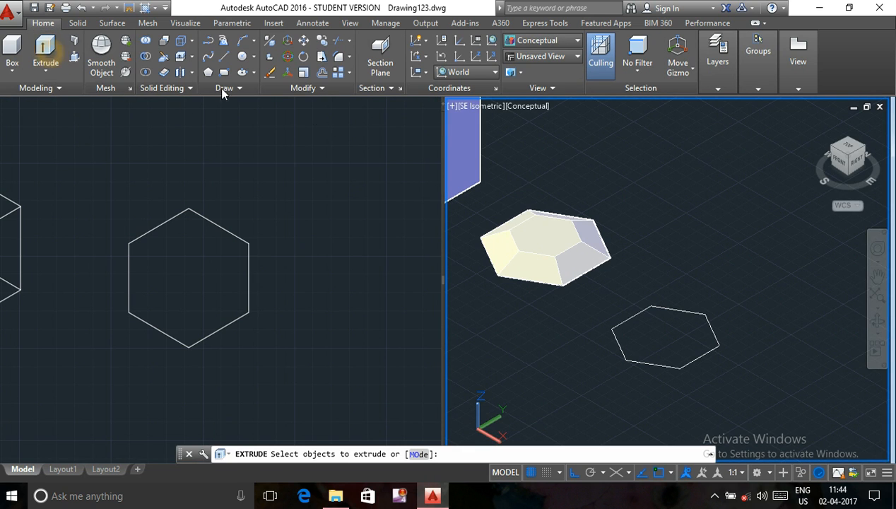
left_click(655, 307)
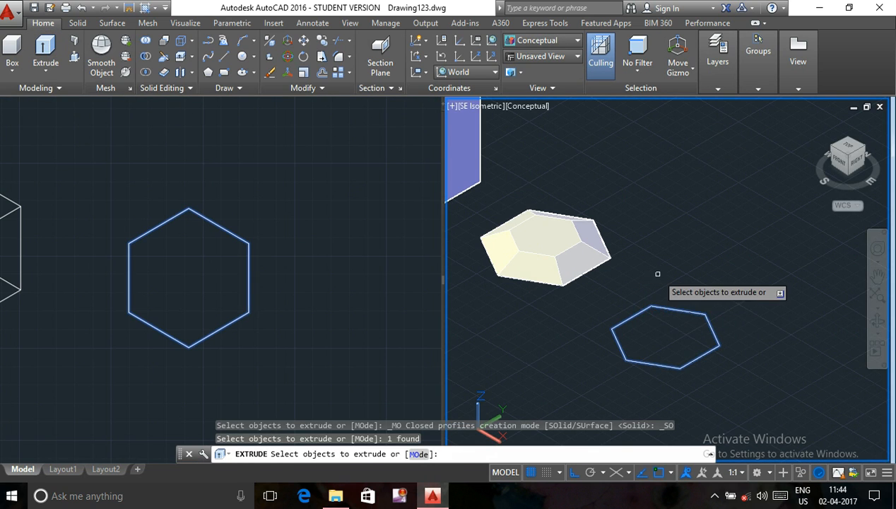
right_click(658, 277)
left_click(675, 284)
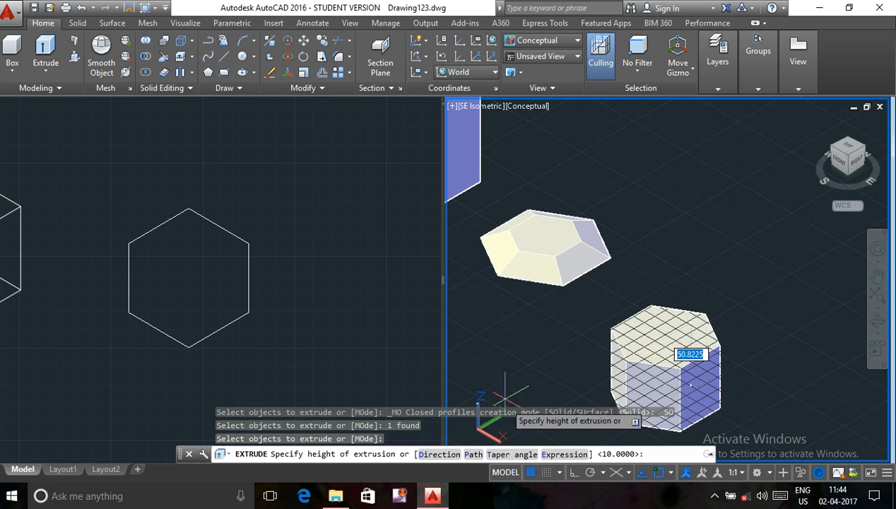
left_click(563, 454)
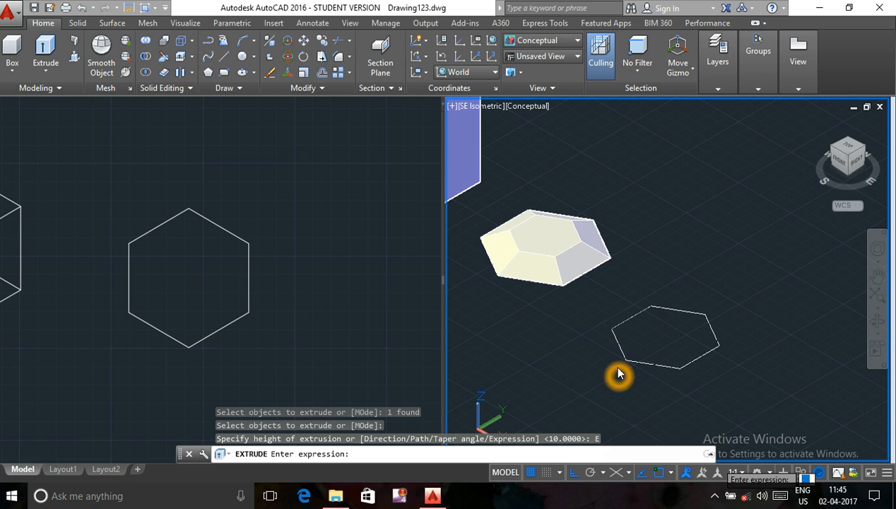
left_click(546, 288)
left_click(583, 279)
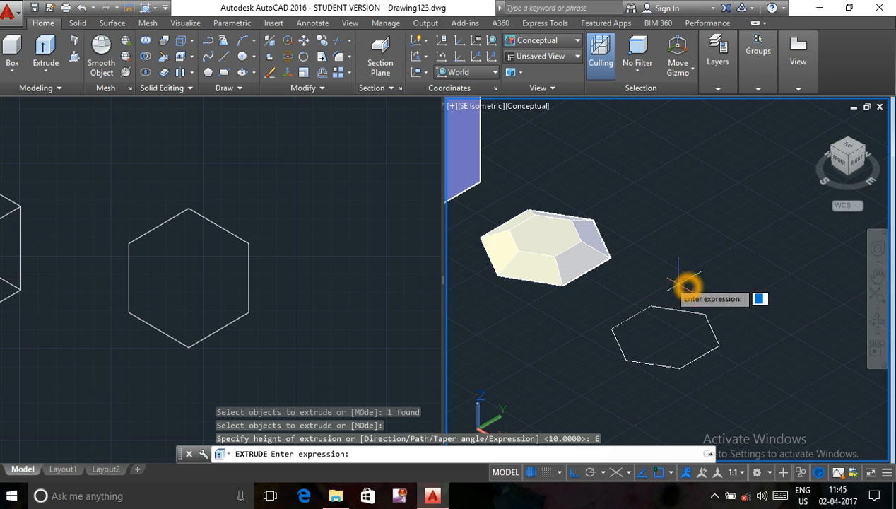